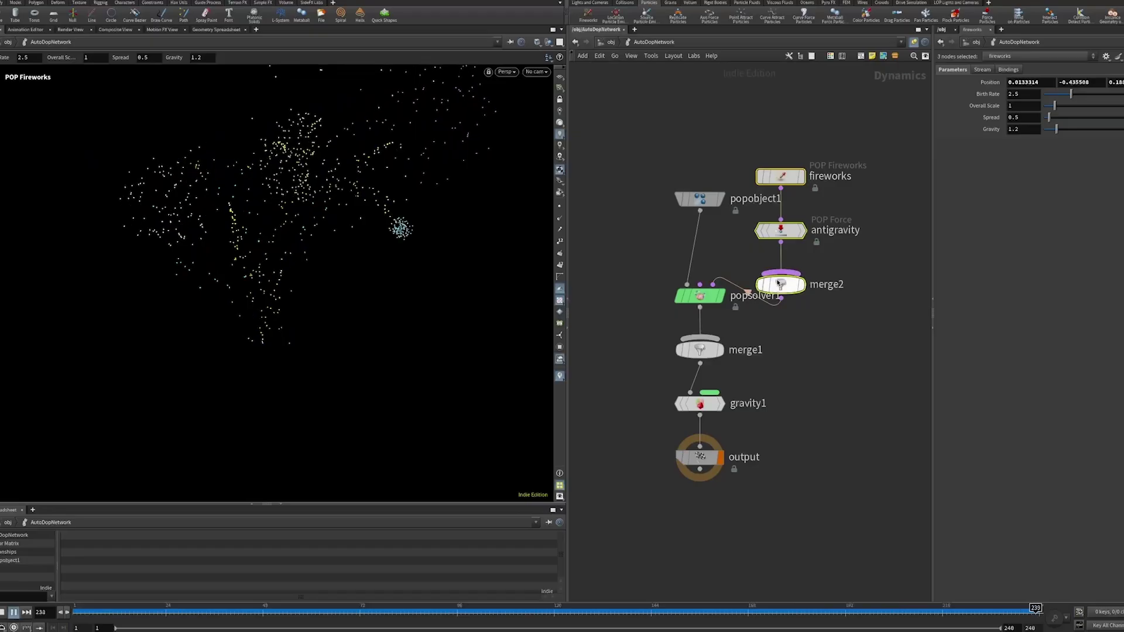
# Lift the fireworks branch higher and move popobject1 down-left beside merge2
pyautogui.moveTo(781, 283); pyautogui.dragTo(793, 248)
pyautogui.moveTo(697, 199); pyautogui.dragTo(635, 250)
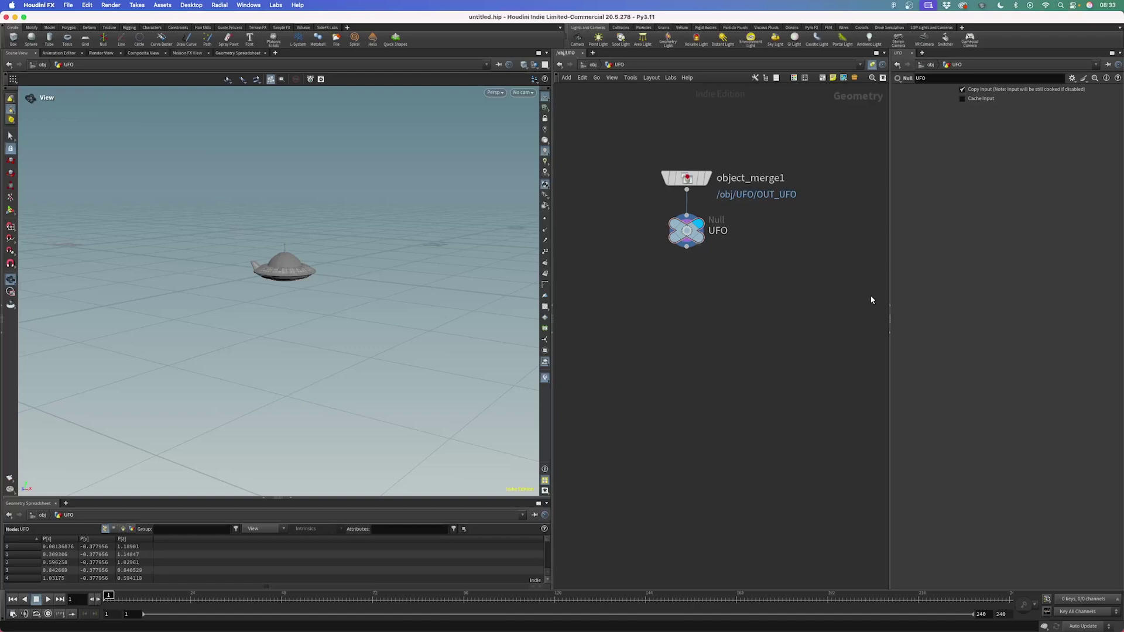
# Frame the UFO at a lower, level angle and make the geometry spreadsheet taller to list more points
pyautogui.press('f')
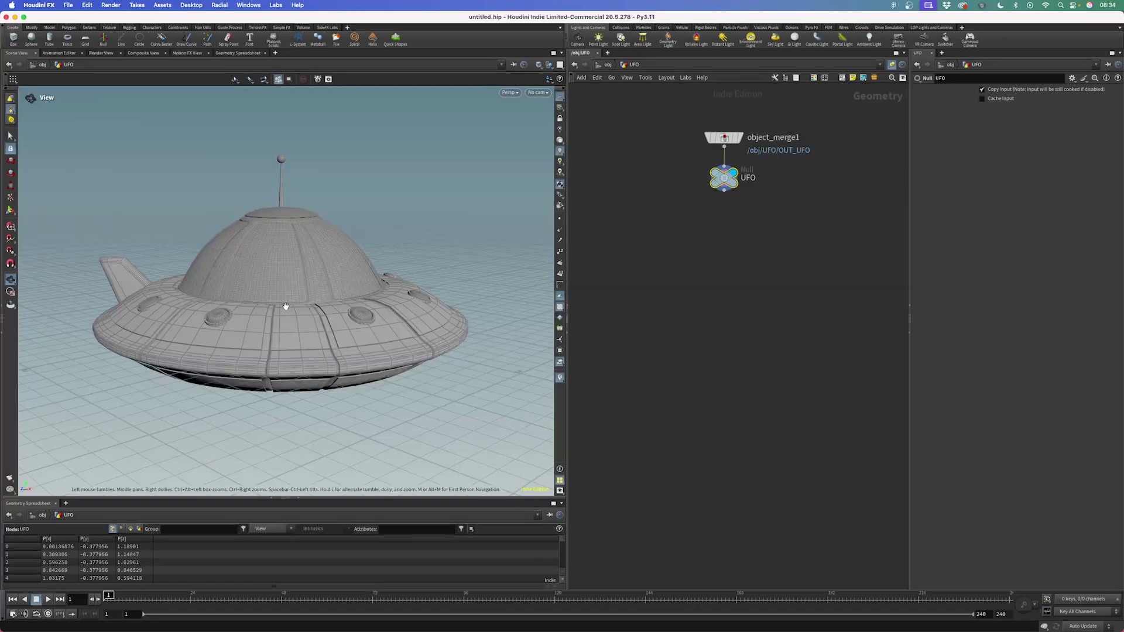
pyautogui.moveTo(286, 306); pyautogui.dragTo(283, 340)
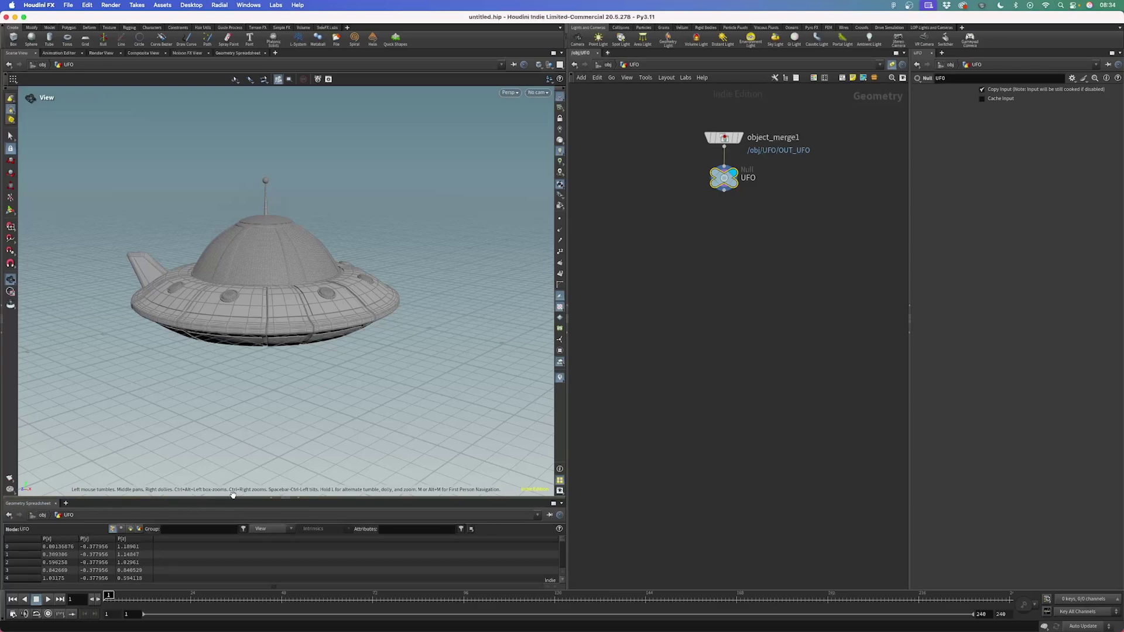
pyautogui.moveTo(235, 499); pyautogui.dragTo(240, 379)
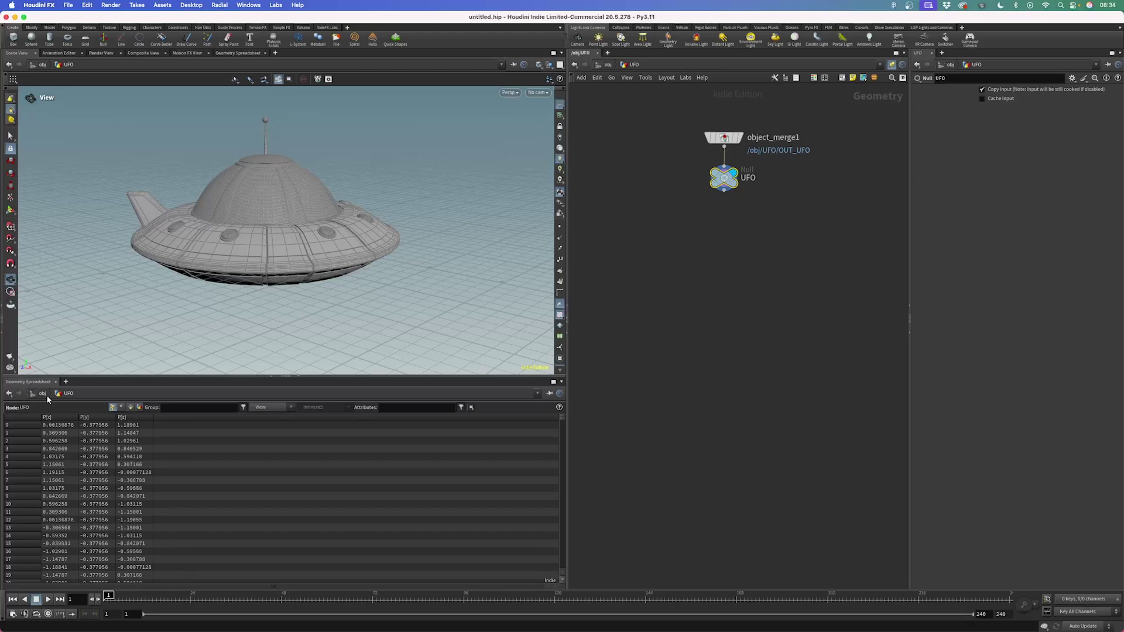
pyautogui.click(65, 382)
pyautogui.moveTo(88, 401)
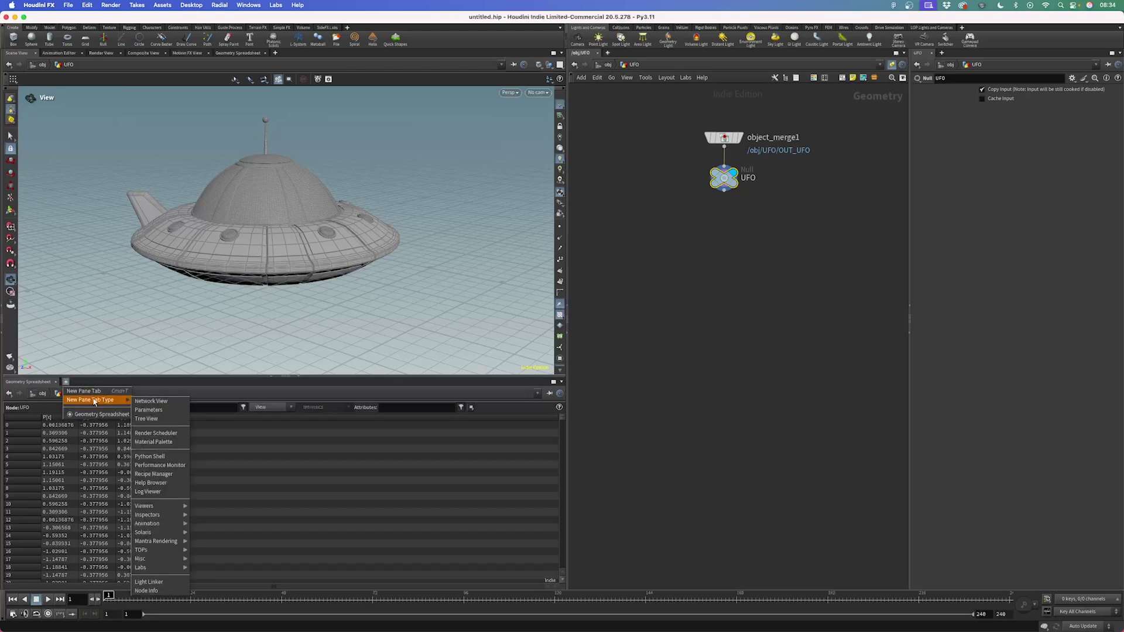
pyautogui.moveTo(152, 507)
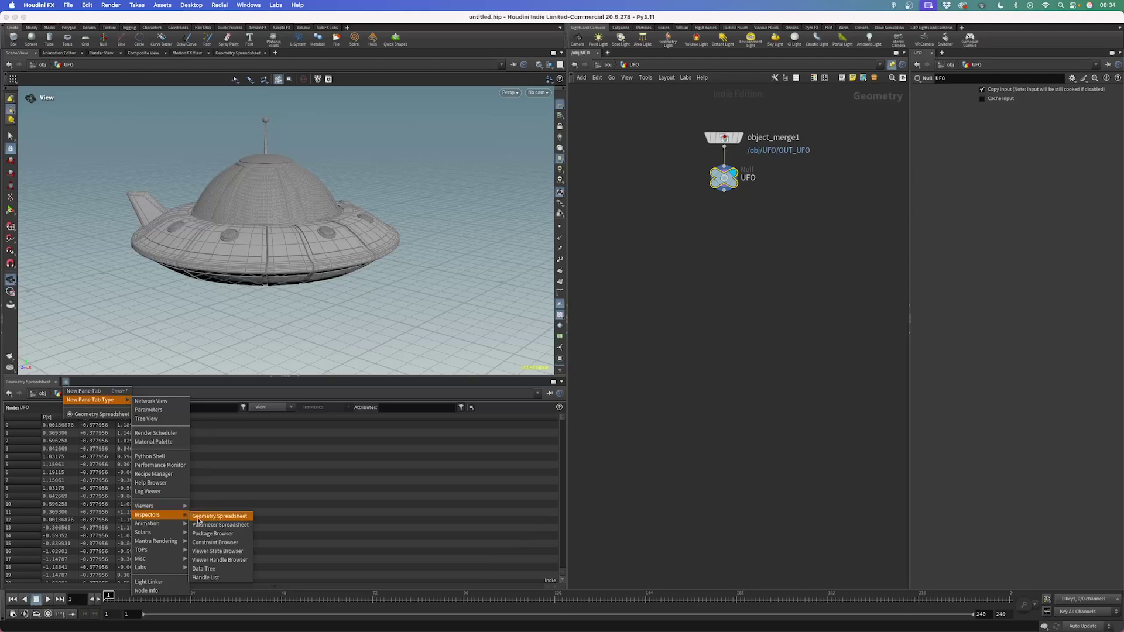
pyautogui.click(204, 517)
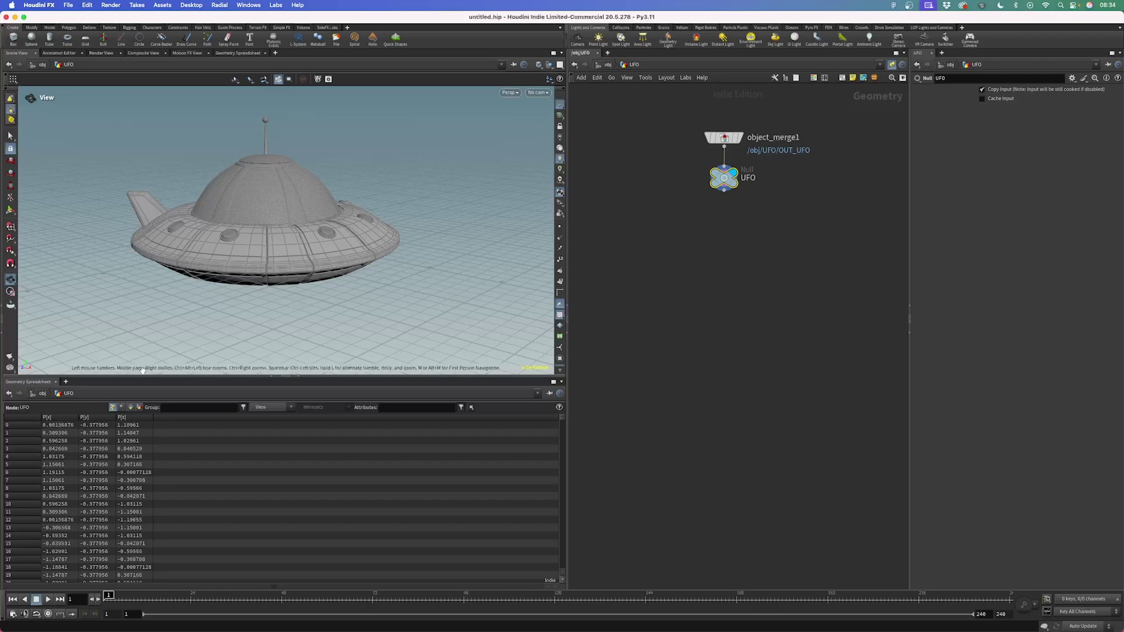
# Display the UFO's points as dots and scroll the spreadsheet to its last rows, past 51,140 points
pyautogui.moveTo(143, 377); pyautogui.dragTo(142, 360)
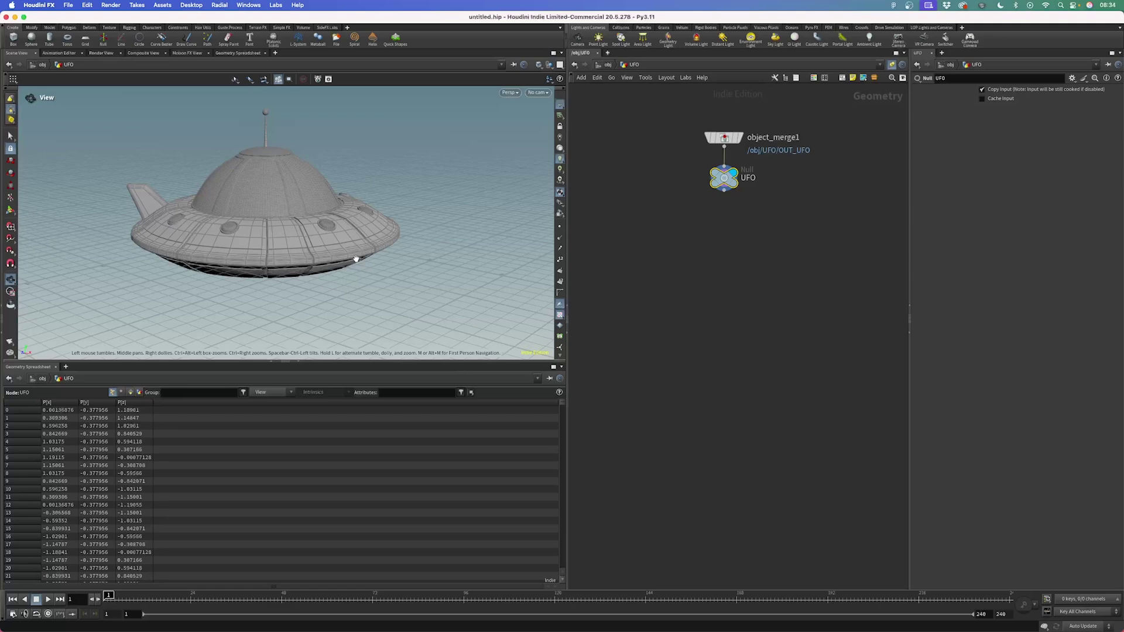
pyautogui.click(560, 226)
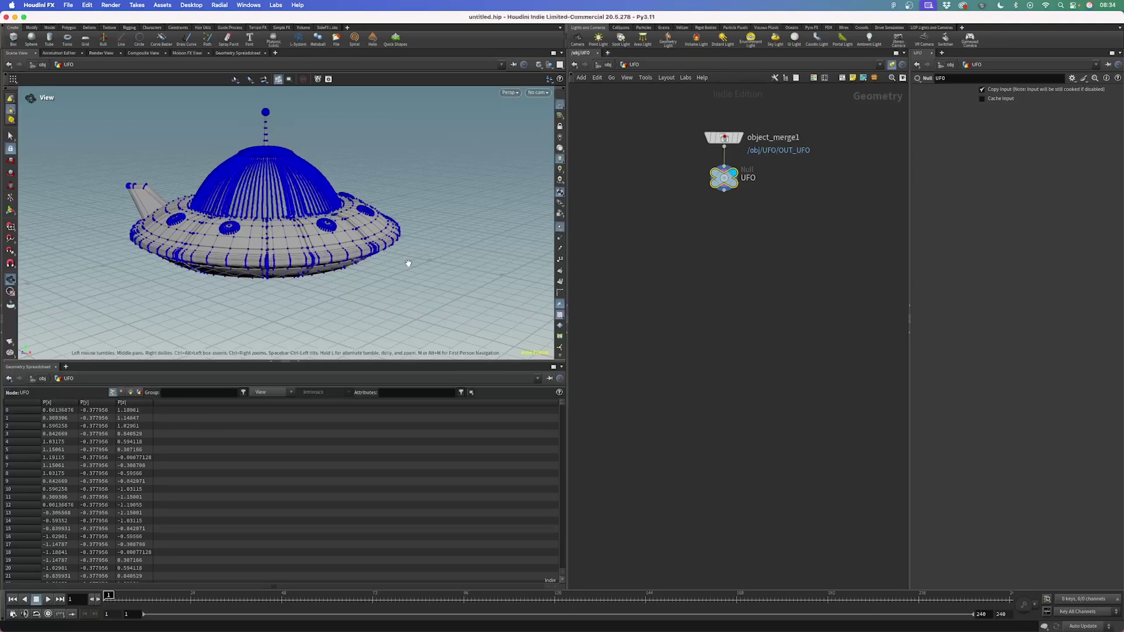
pyautogui.moveTo(278, 243); pyautogui.dragTo(323, 196)
pyautogui.press('s')
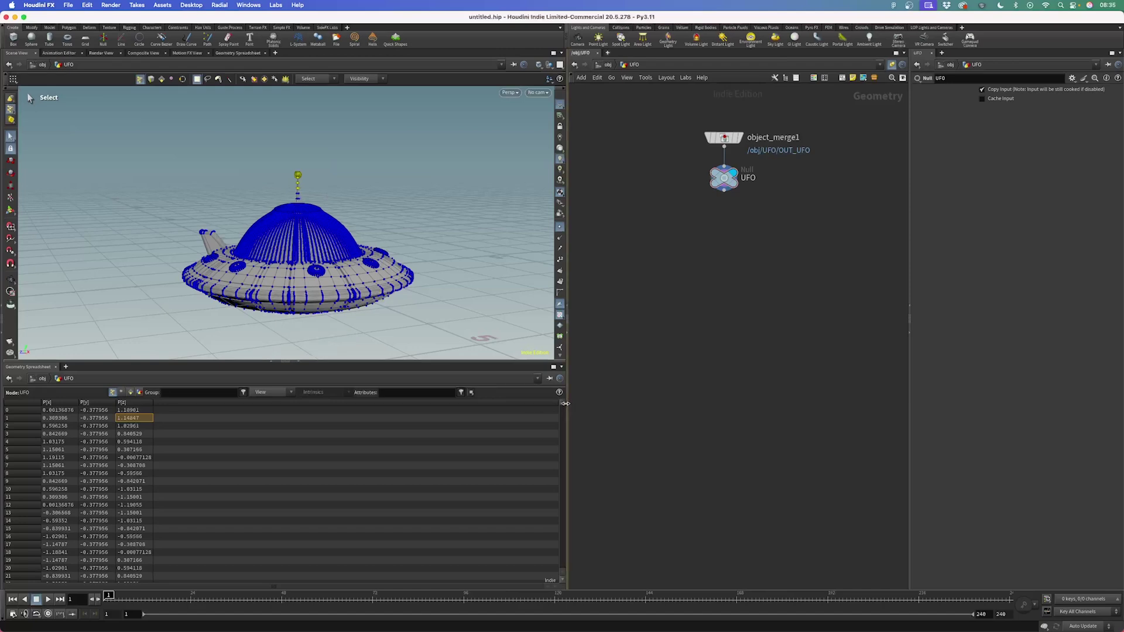
pyautogui.moveTo(563, 408); pyautogui.dragTo(561, 571)
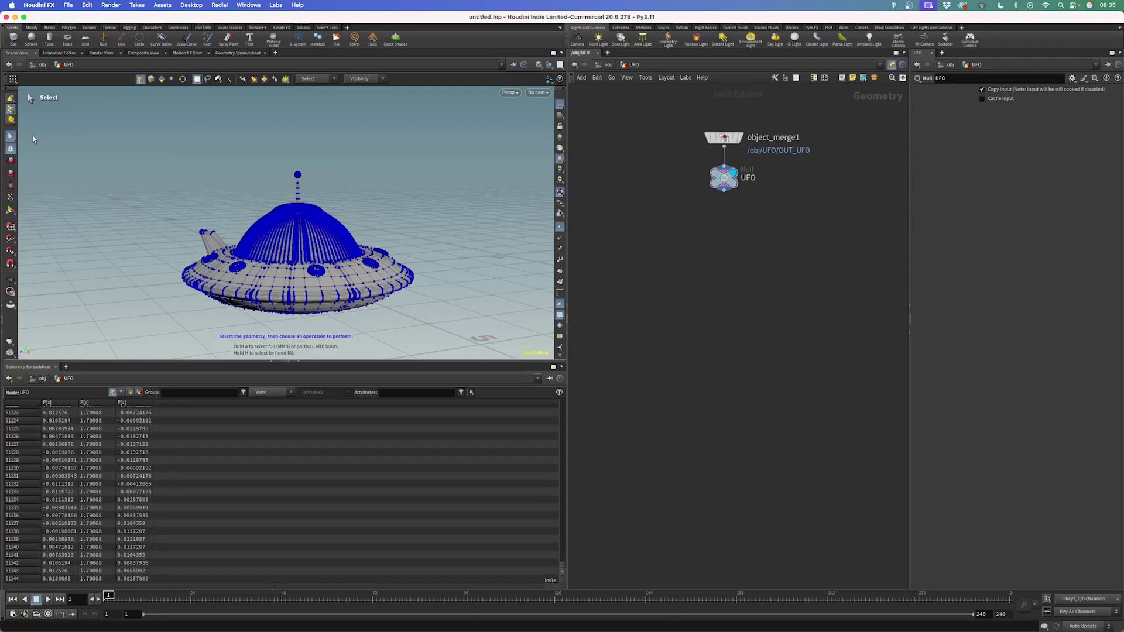
# Tilt the view slightly around the UFO saucer
pyautogui.keyDown('alt'); pyautogui.moveTo(306, 216); pyautogui.dragTo(306, 242); pyautogui.keyUp('alt')
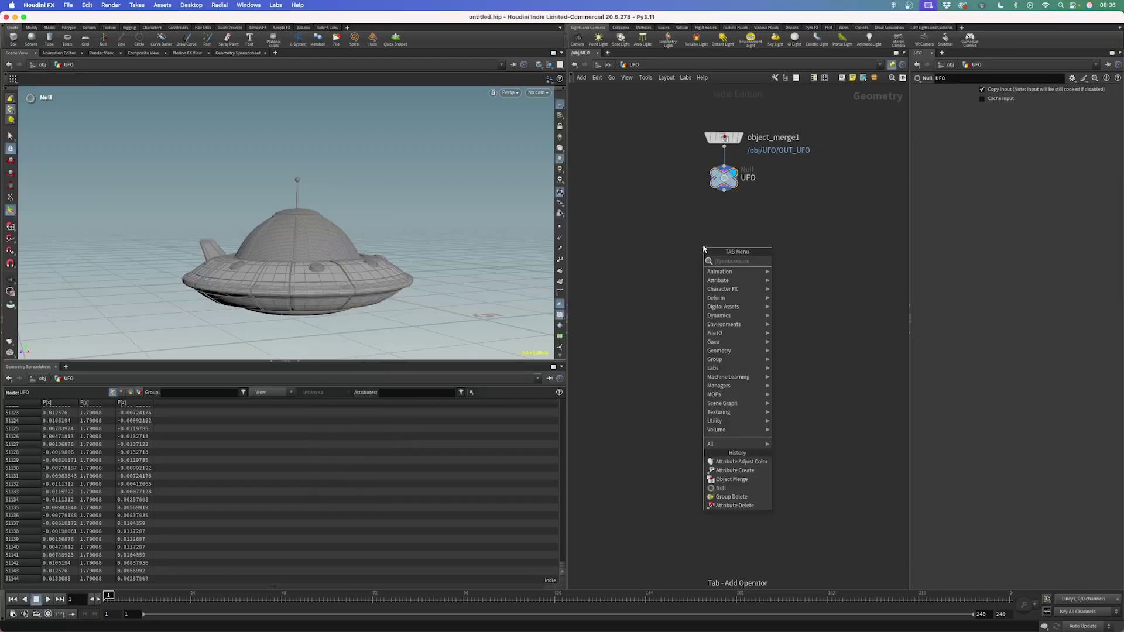
# Add an Attribute Create node, attribcreate1, wired below the UFO null and widen its parameter pane
pyautogui.write('att create')
pyautogui.press('Return')
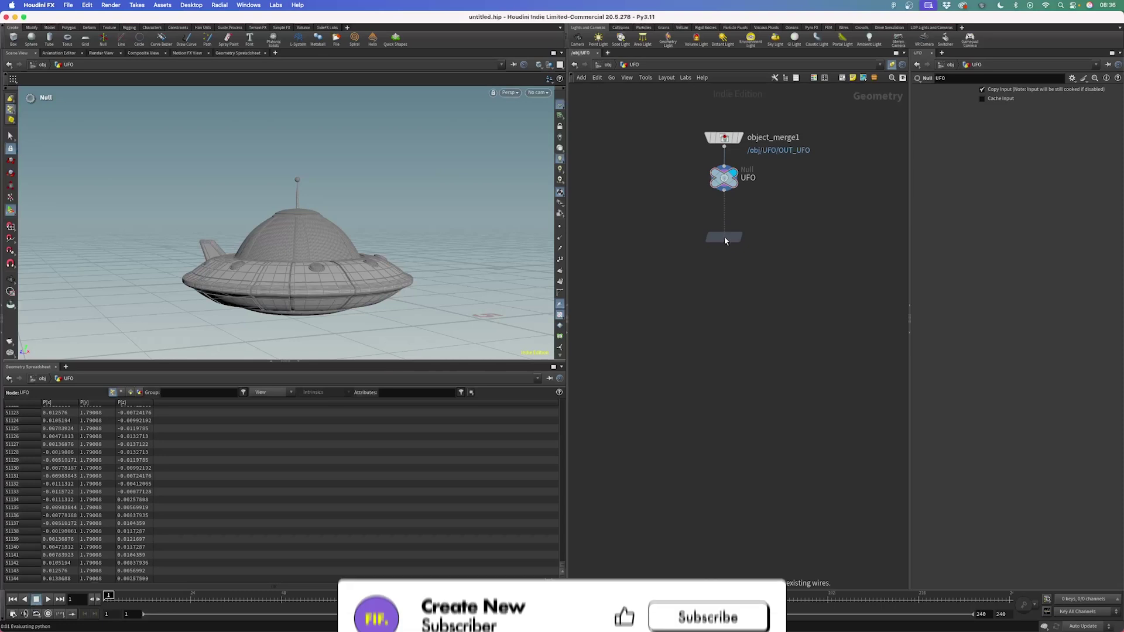
pyautogui.click(718, 240)
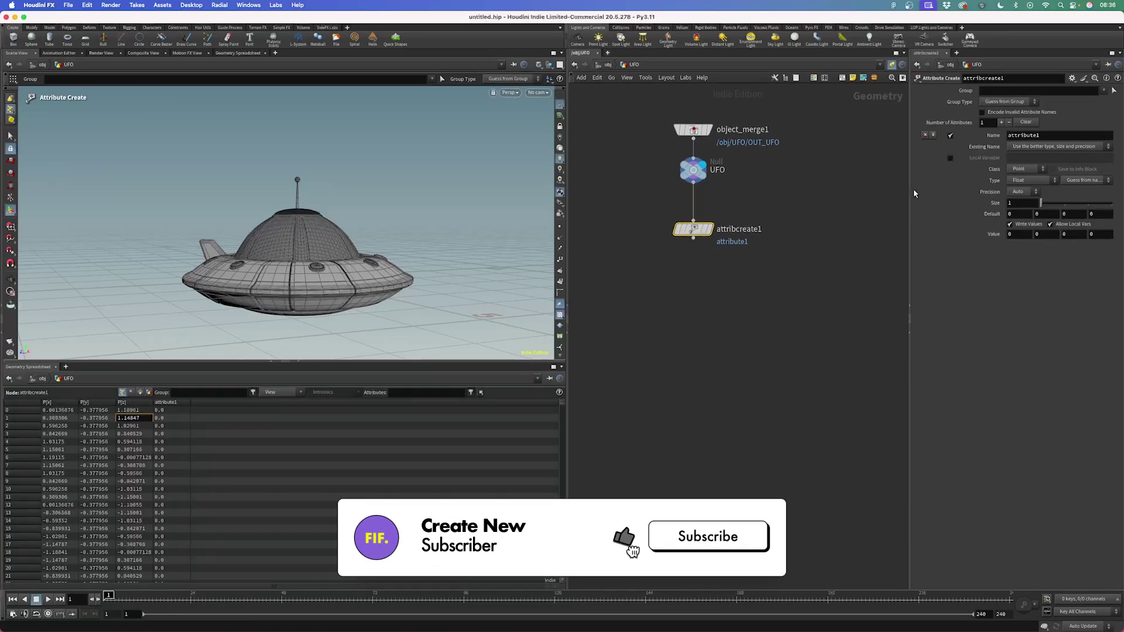
pyautogui.moveTo(910, 189); pyautogui.dragTo(798, 199)
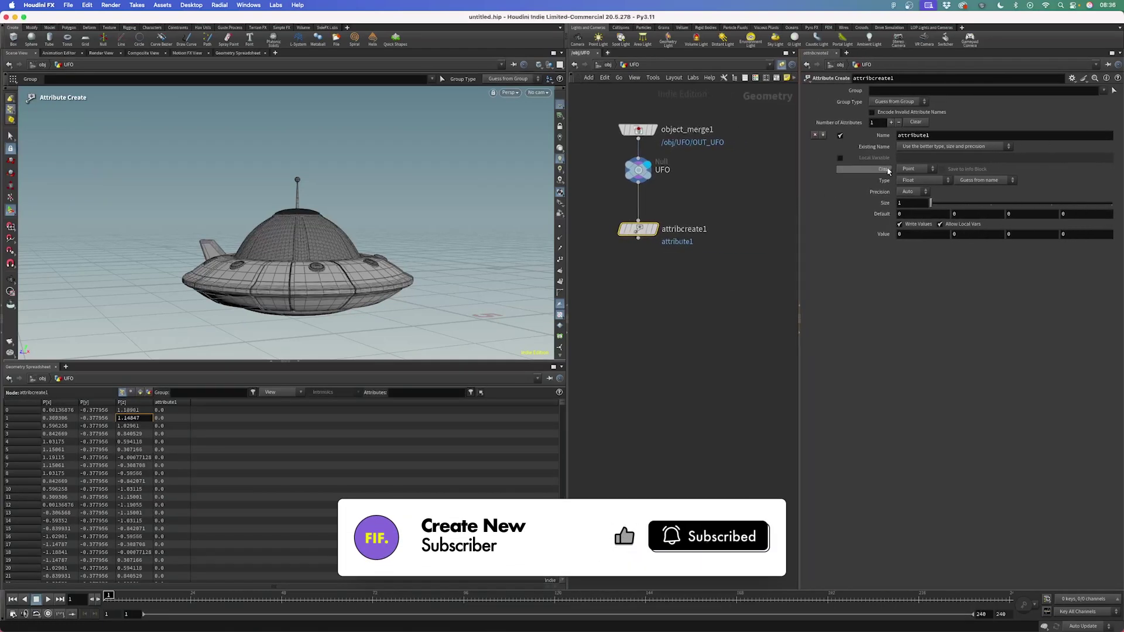
pyautogui.click(913, 168)
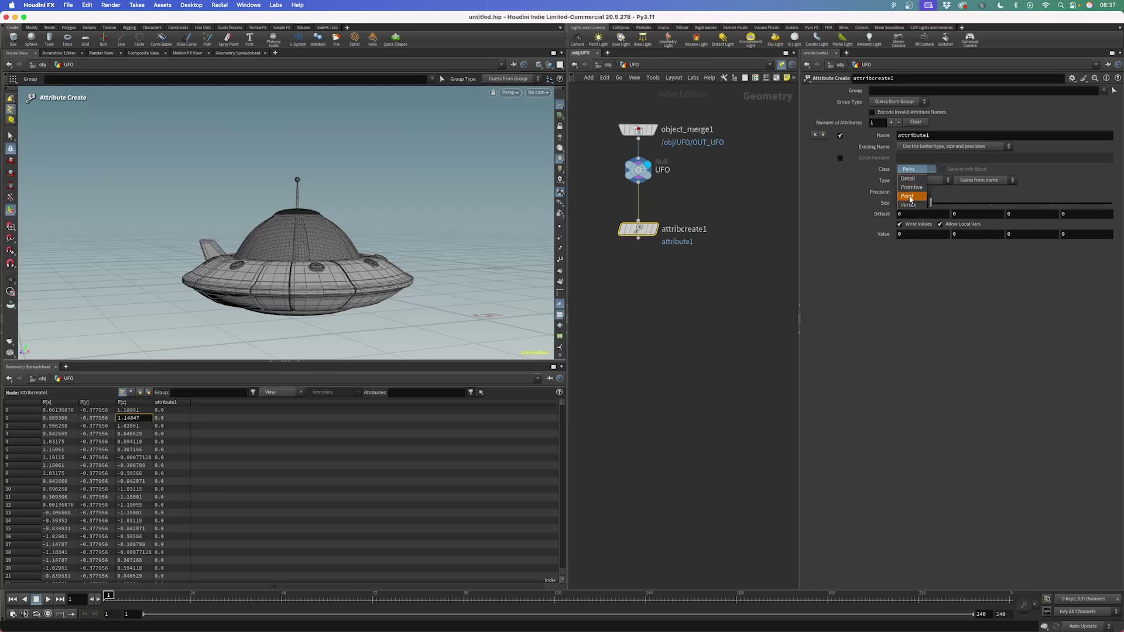
# Set attribcreate1's Class to Primitive and its Type to Vector
pyautogui.click(910, 189)
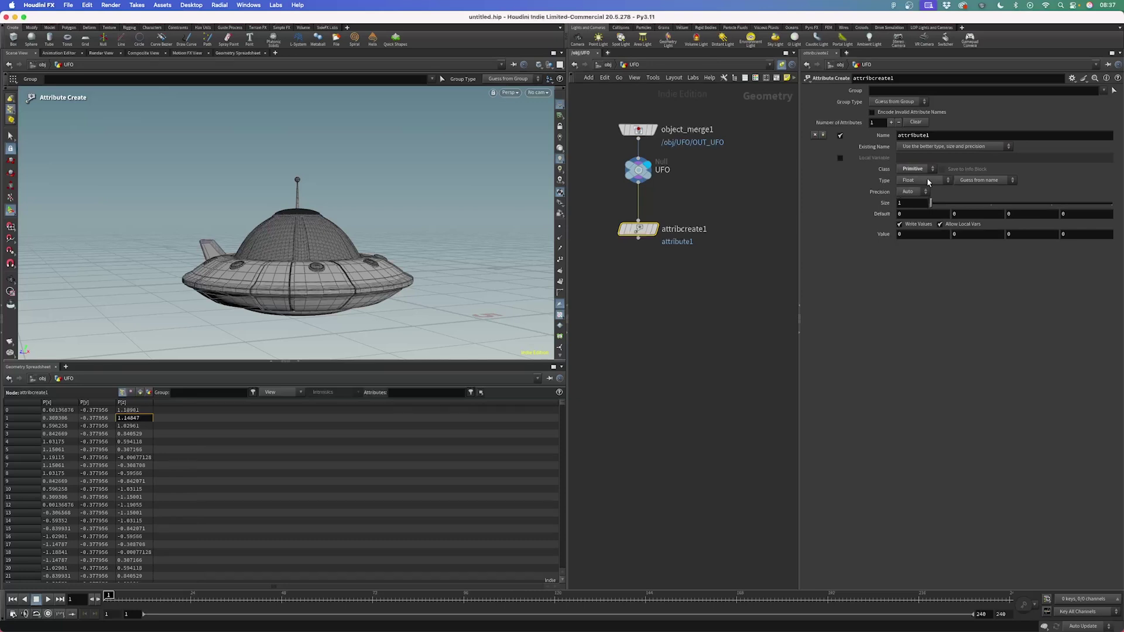
pyautogui.click(930, 183)
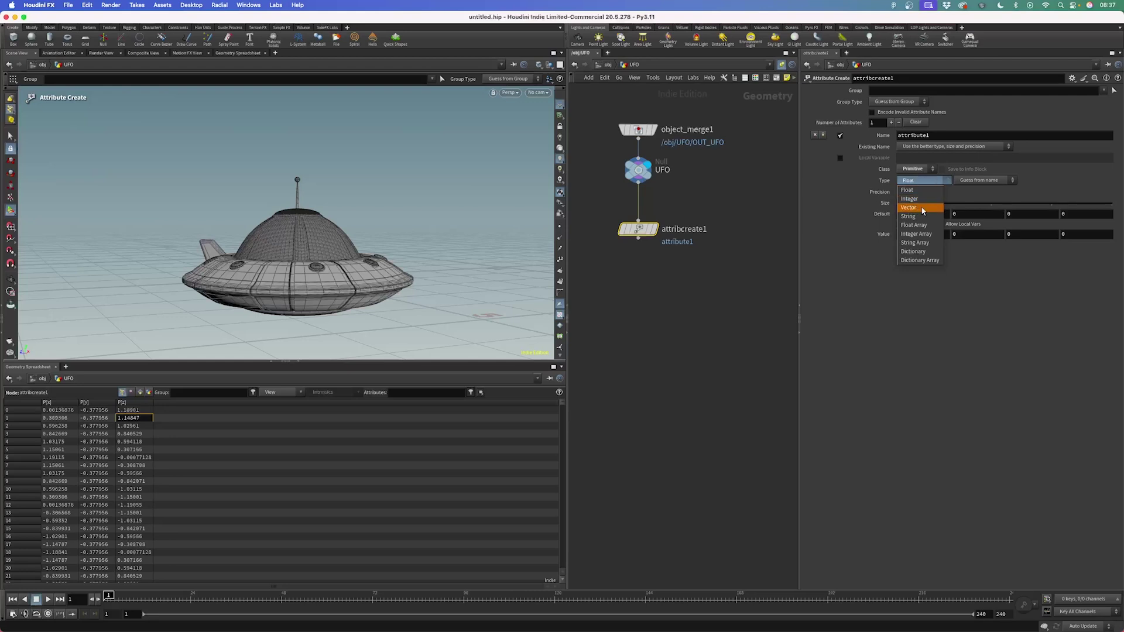
pyautogui.click(916, 209)
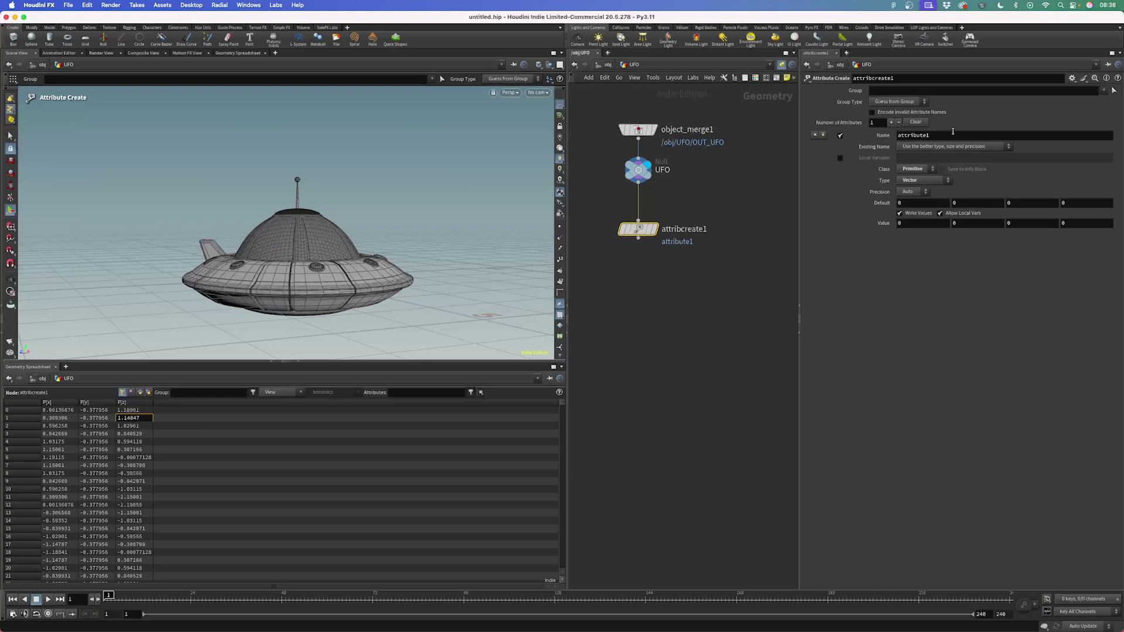
pyautogui.click(924, 136)
pyautogui.doubleClick(924, 135)
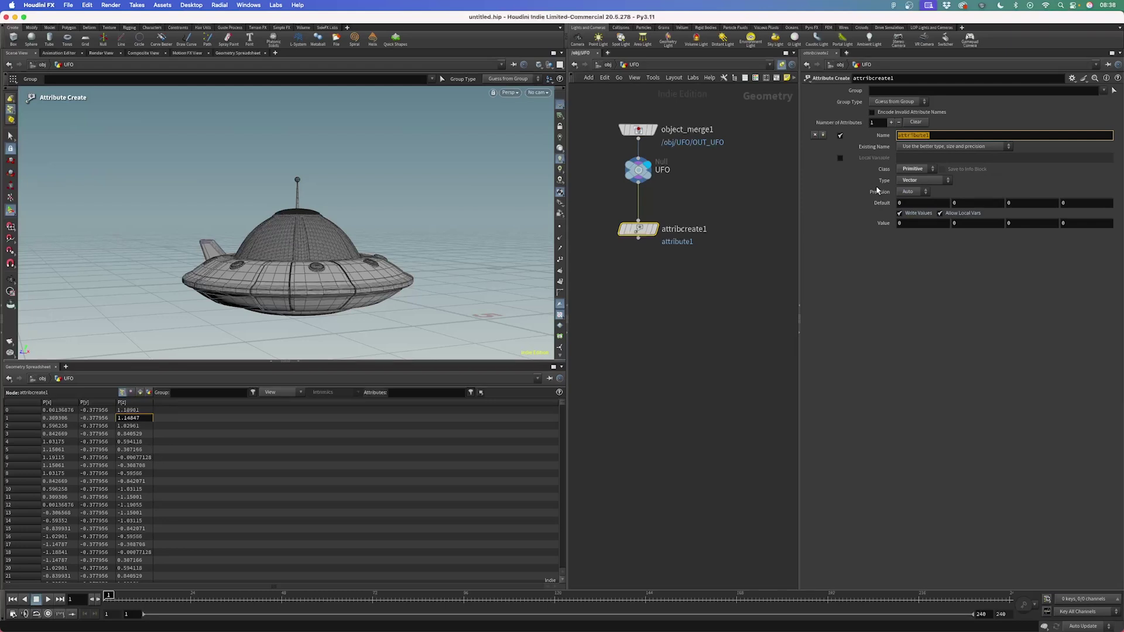
# Rename the attribute to Cd, display attribcreate1, and set the value to 1, 0, 0 for red
pyautogui.write('Cd')
pyautogui.press('Return')
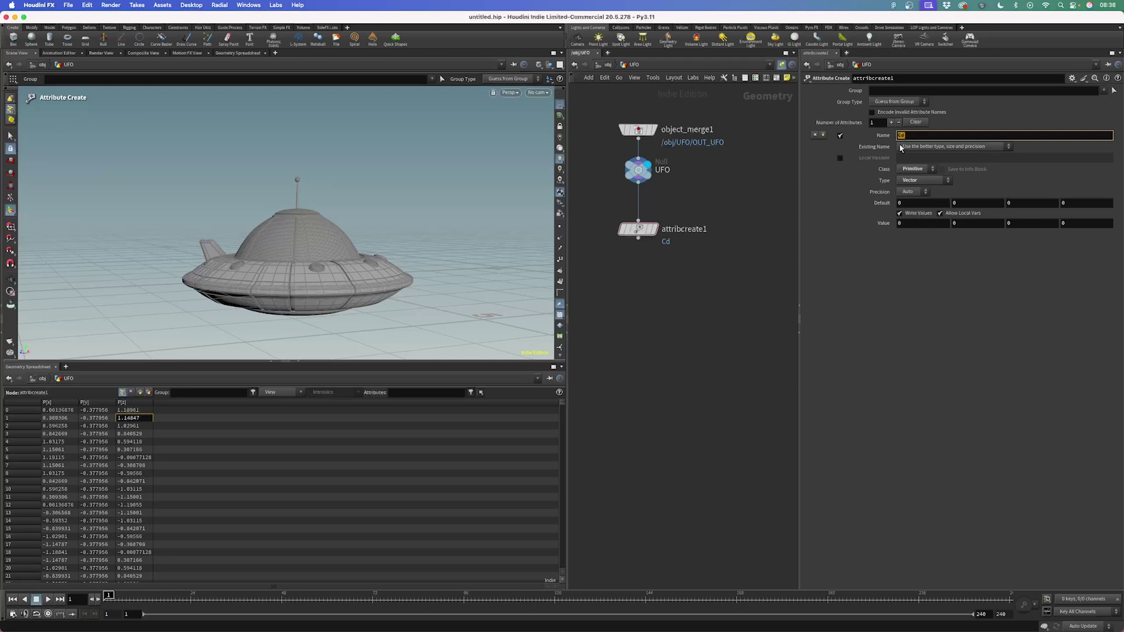
pyautogui.click(659, 207)
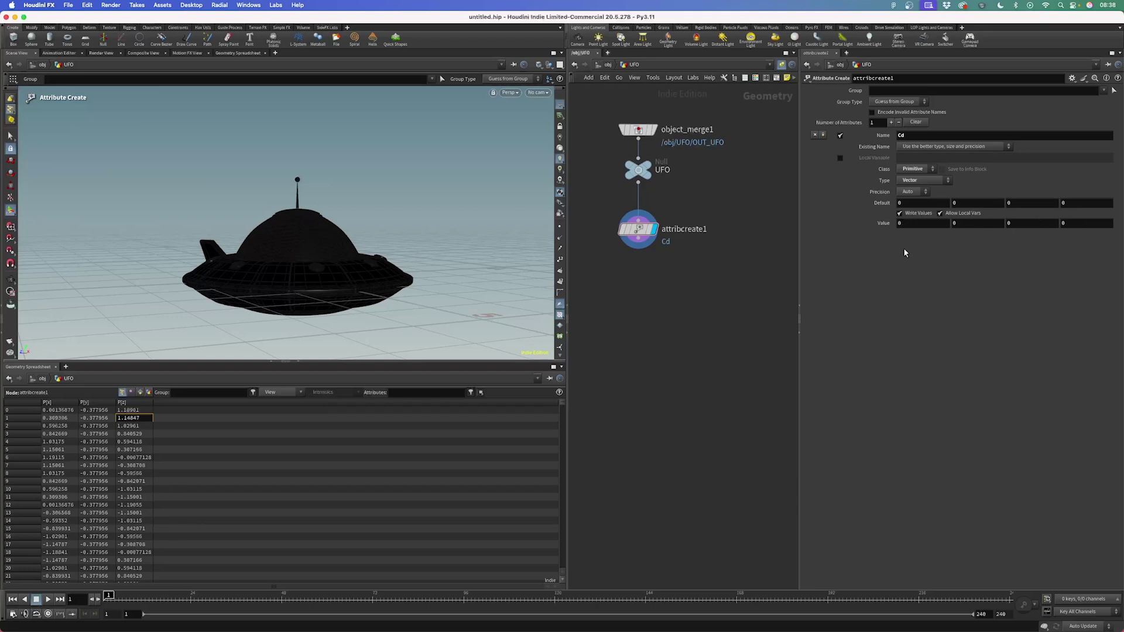
pyautogui.click(905, 223)
pyautogui.write('1')
pyautogui.press('Return')
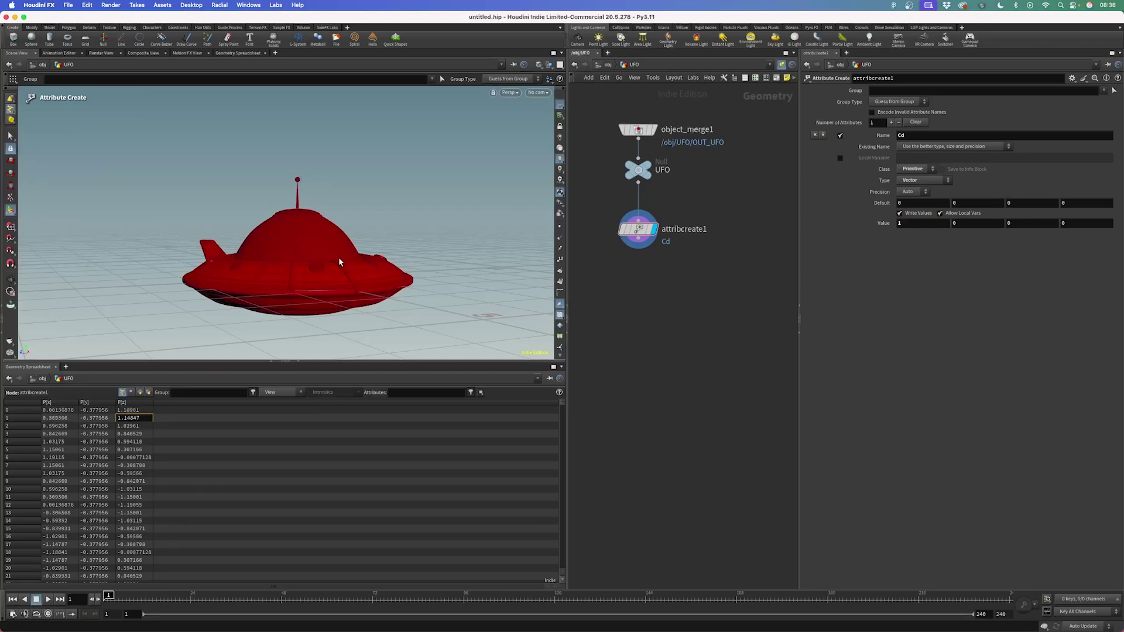
# Test green (0, 1, 0) and then blue (0, 0, 1) as the Cd value
pyautogui.doubleClick(915, 224)
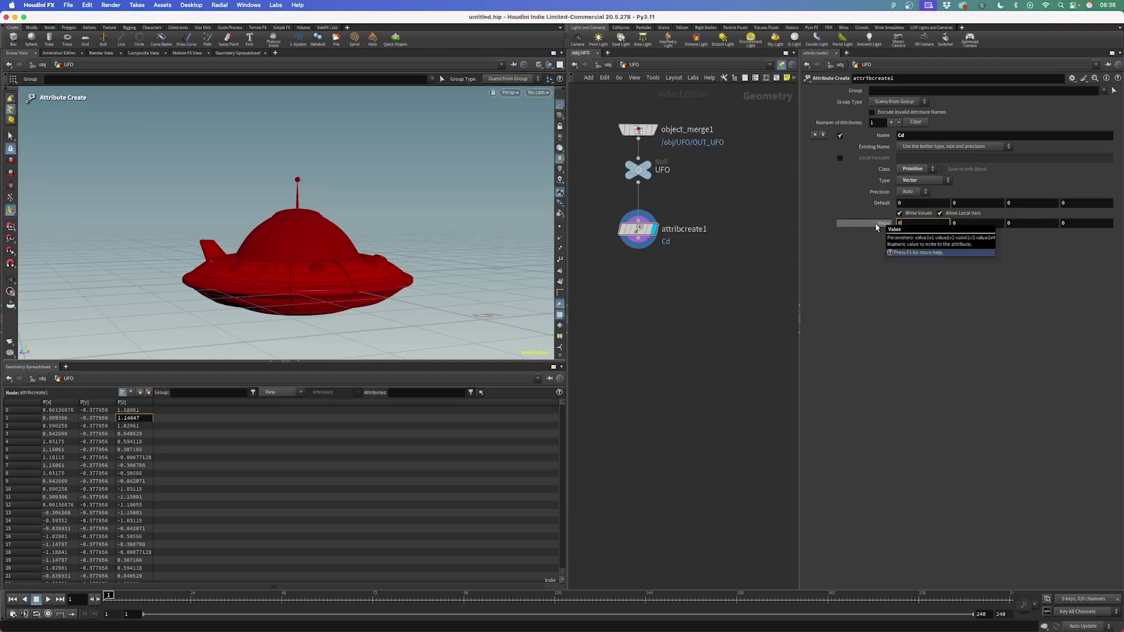
pyautogui.write('0')
pyautogui.press('Tab')
pyautogui.write('1')
pyautogui.press('Return')
pyautogui.doubleClick(956, 224)
pyautogui.write('0')
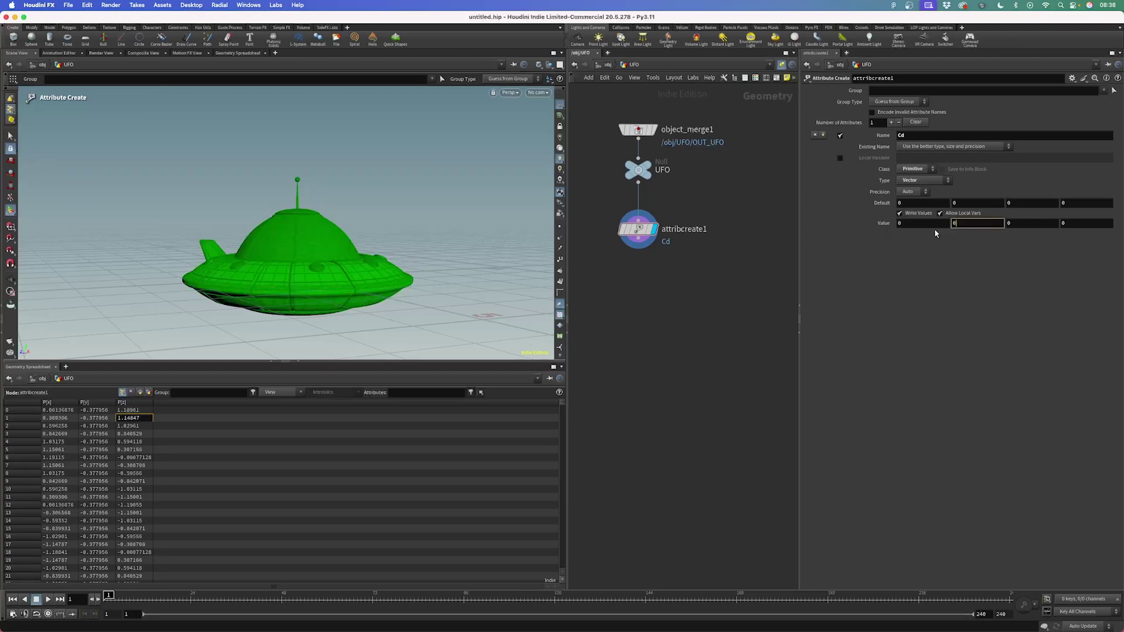
pyautogui.doubleClick(1015, 225)
pyautogui.write('1')
pyautogui.press('Return')
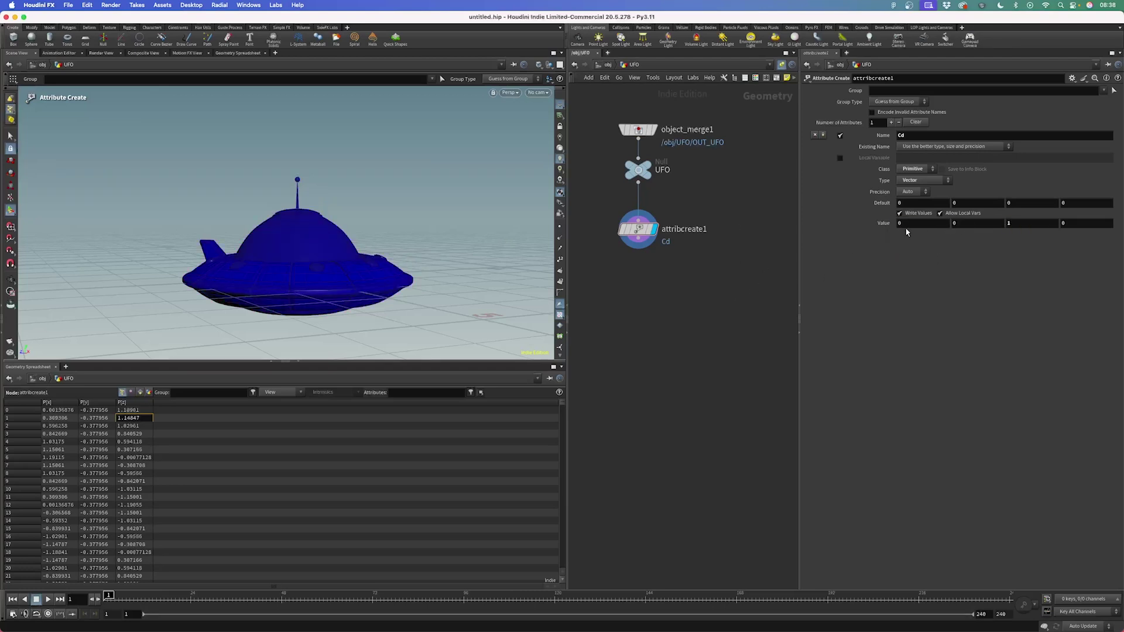
# Set the Cd value to 1, 1, 1 so the UFO turns white
pyautogui.doubleClick(905, 225)
pyautogui.write('1')
pyautogui.press('Tab')
pyautogui.write('1')
pyautogui.press('Return')
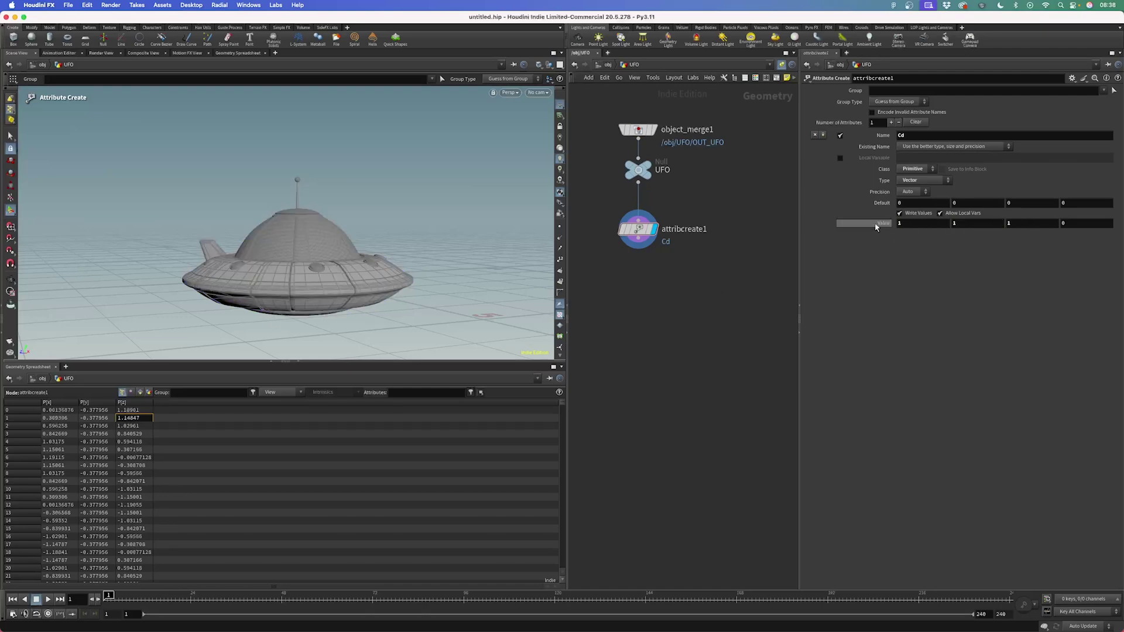
pyautogui.press('Tab')
# Add a Color node directly under UFO and delete attribcreate1
pyautogui.write('a')
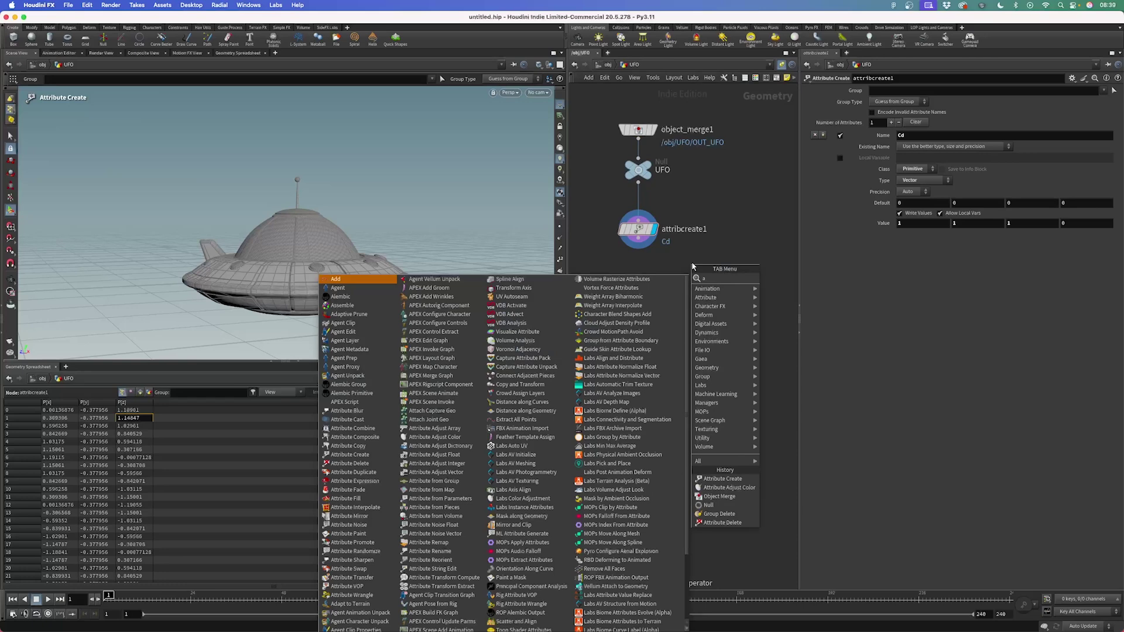
pyautogui.press('BackSpace')
pyautogui.write('colo')
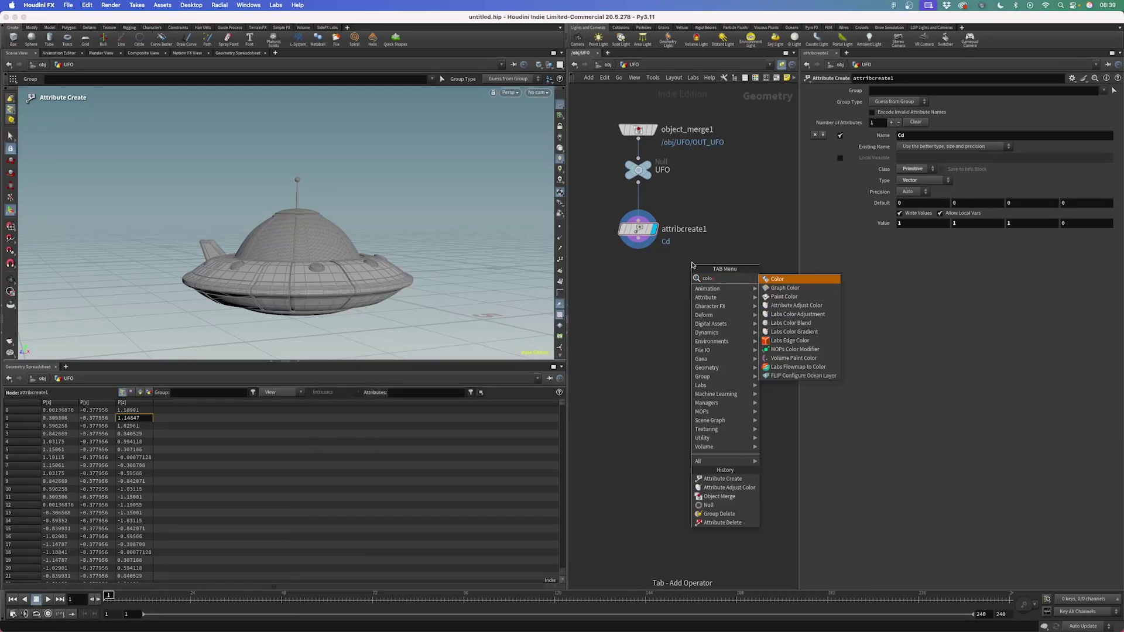
pyautogui.press('Return')
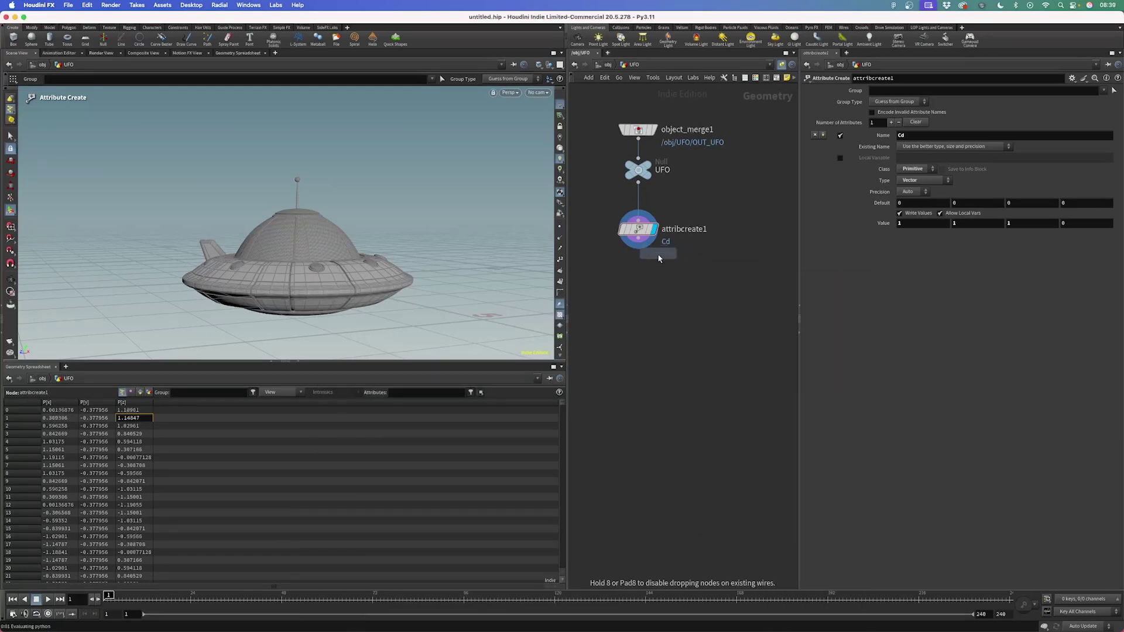
pyautogui.click(721, 230)
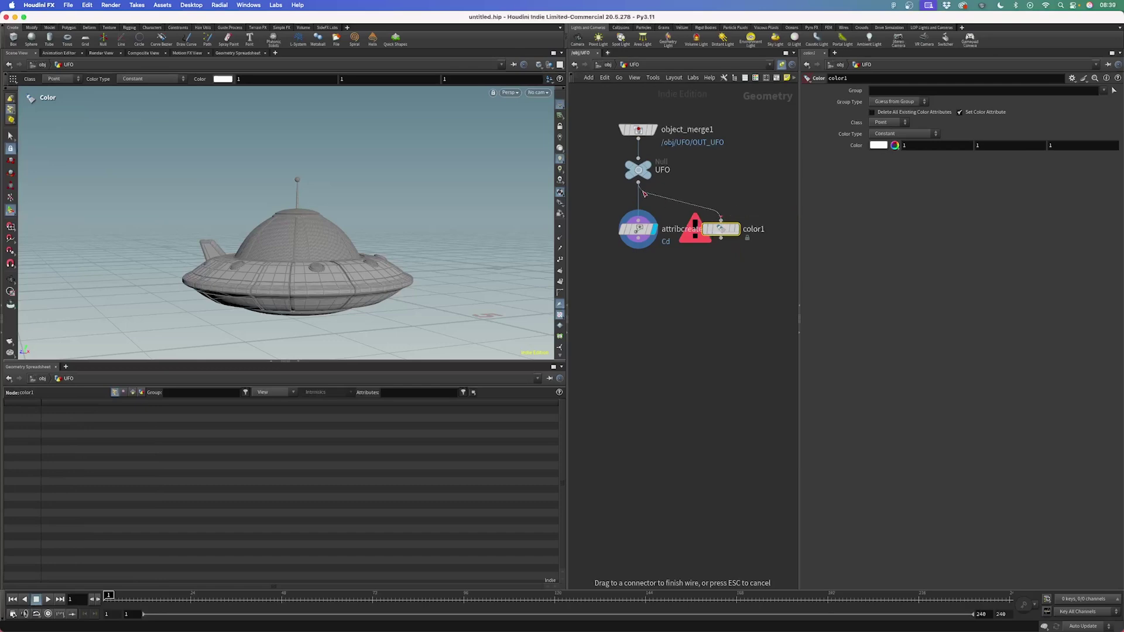
pyautogui.moveTo(679, 272); pyautogui.dragTo(606, 213)
pyautogui.press('Delete')
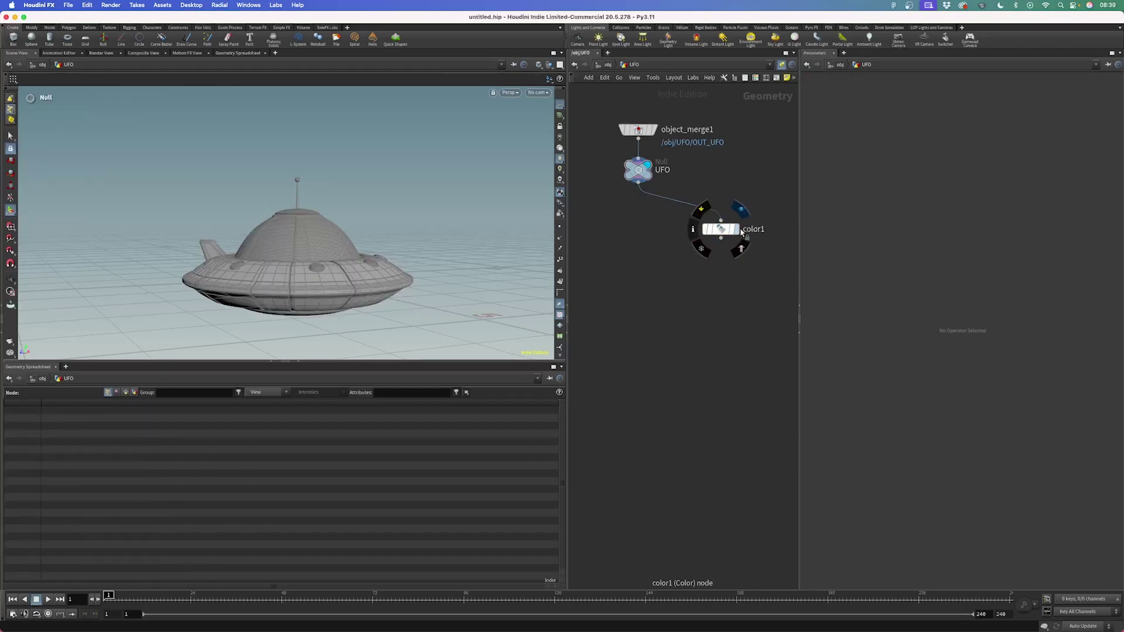
pyautogui.moveTo(720, 229); pyautogui.dragTo(638, 229)
pyautogui.click(638, 227)
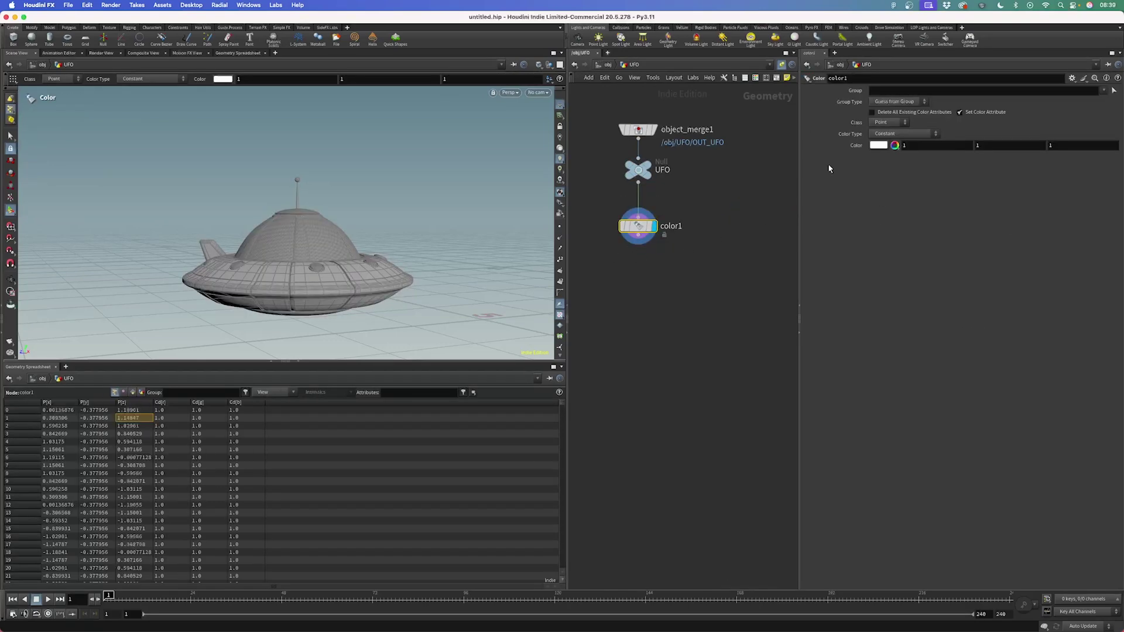
# Set color1 to Primitive class with blue 0.075, 0.075, 0.818, viewing primitive attributes in the spreadsheet
pyautogui.click(885, 121)
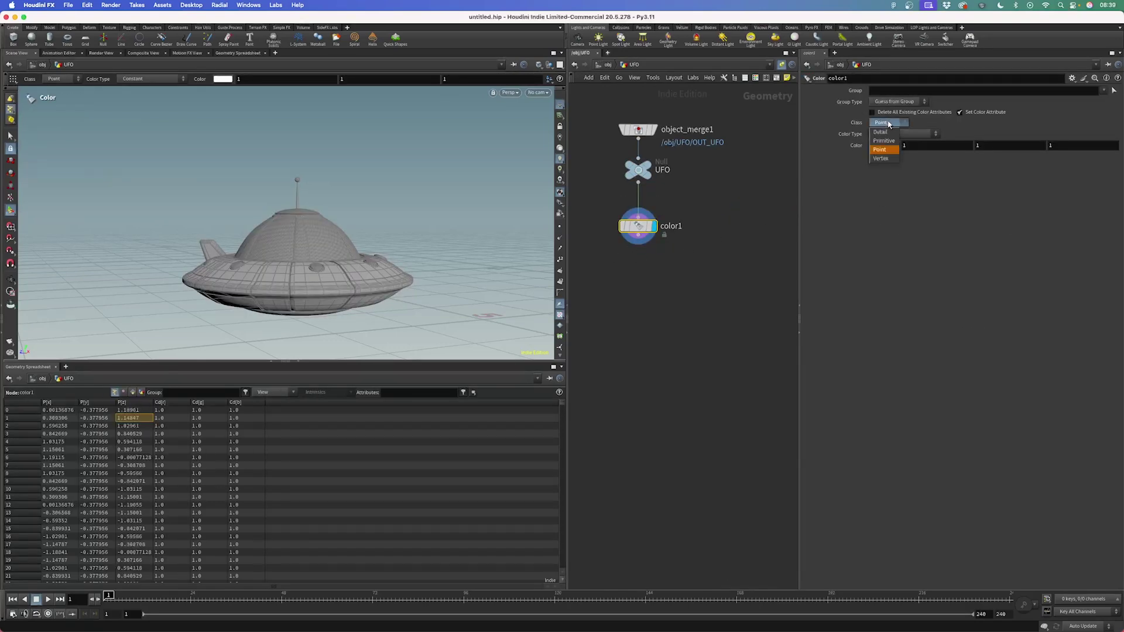
pyautogui.click(884, 158)
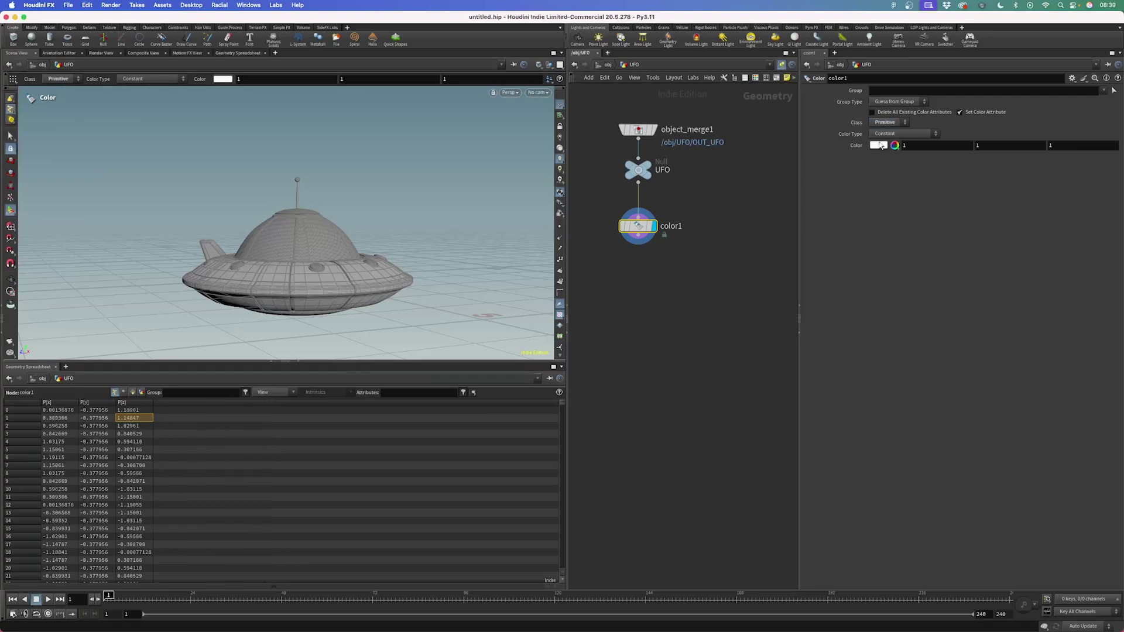
pyautogui.click(880, 146)
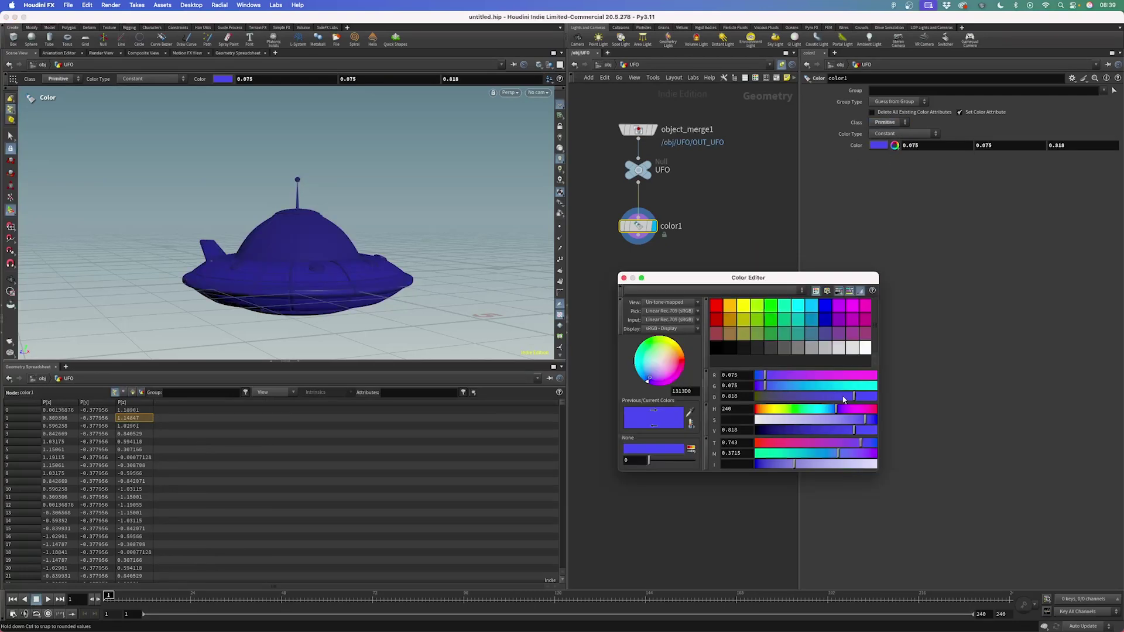
pyautogui.click(624, 279)
pyautogui.click(132, 392)
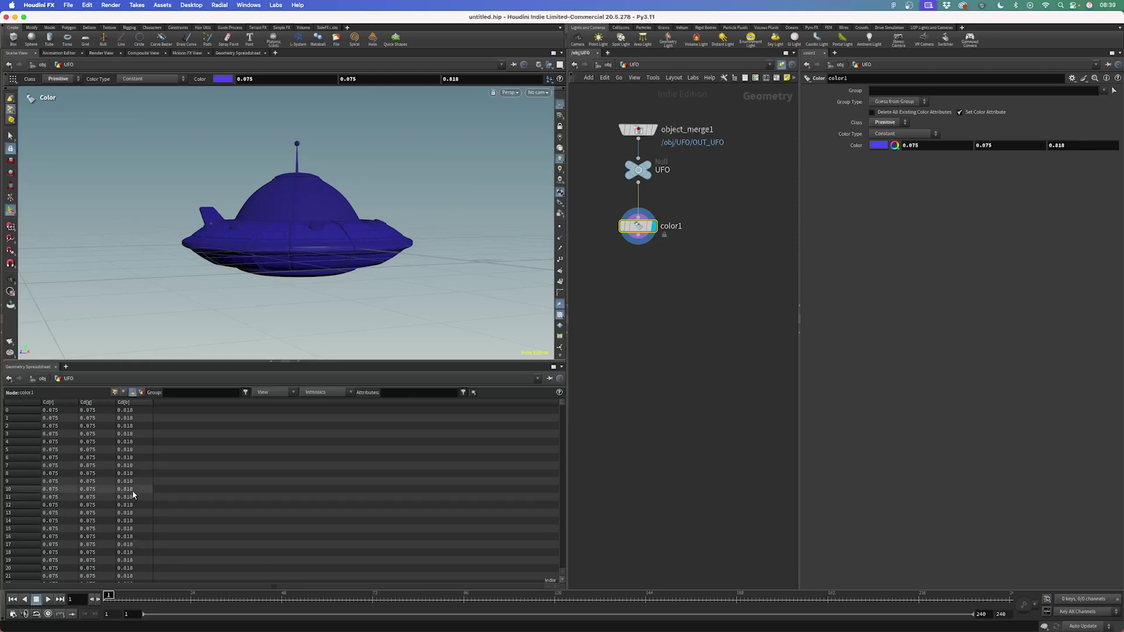
# Orbit around the blue UFO to inspect it, then move color1 lower in the network
pyautogui.press('Escape')
pyautogui.moveTo(304, 193); pyautogui.dragTo(301, 252)
pyautogui.moveTo(301, 251); pyautogui.dragTo(342, 177, button='right')
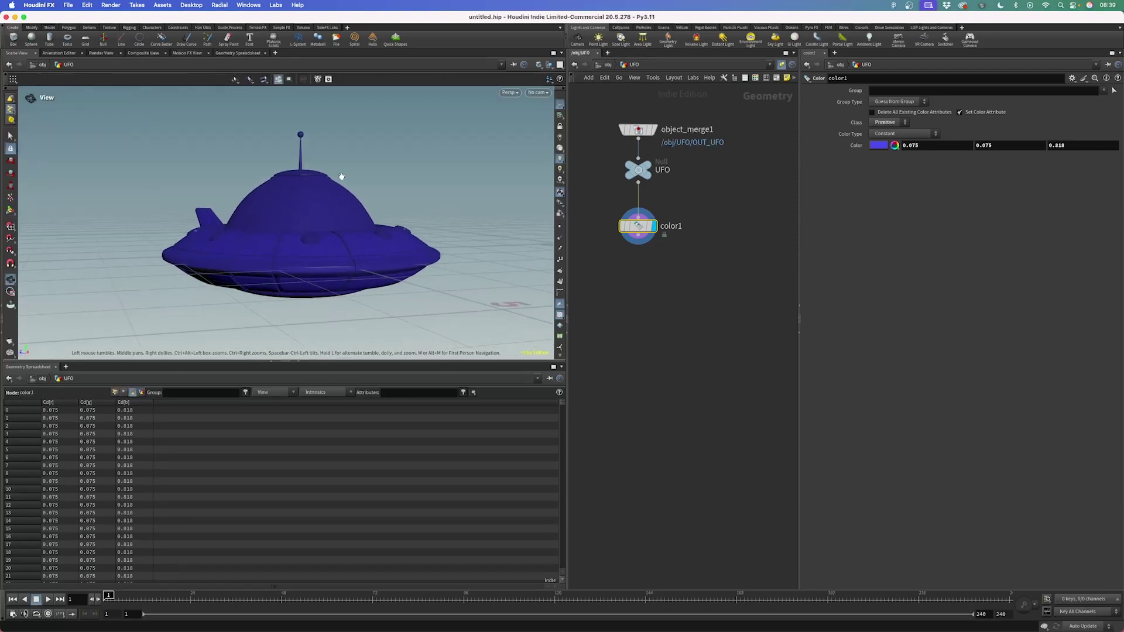
pyautogui.moveTo(342, 177); pyautogui.dragTo(389, 216)
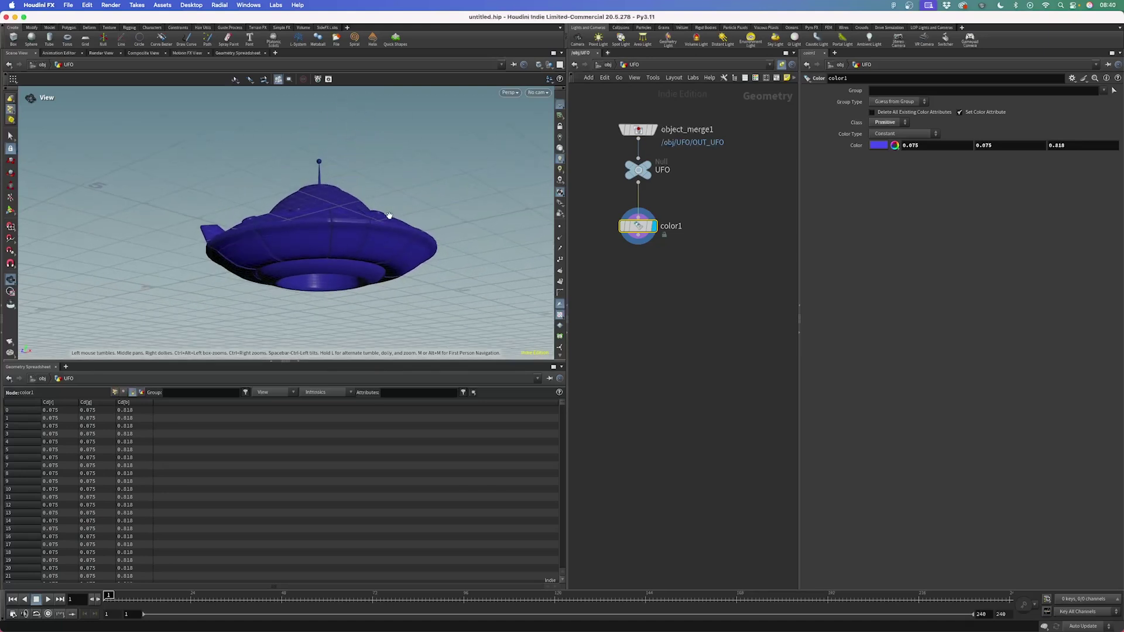
pyautogui.press('Return')
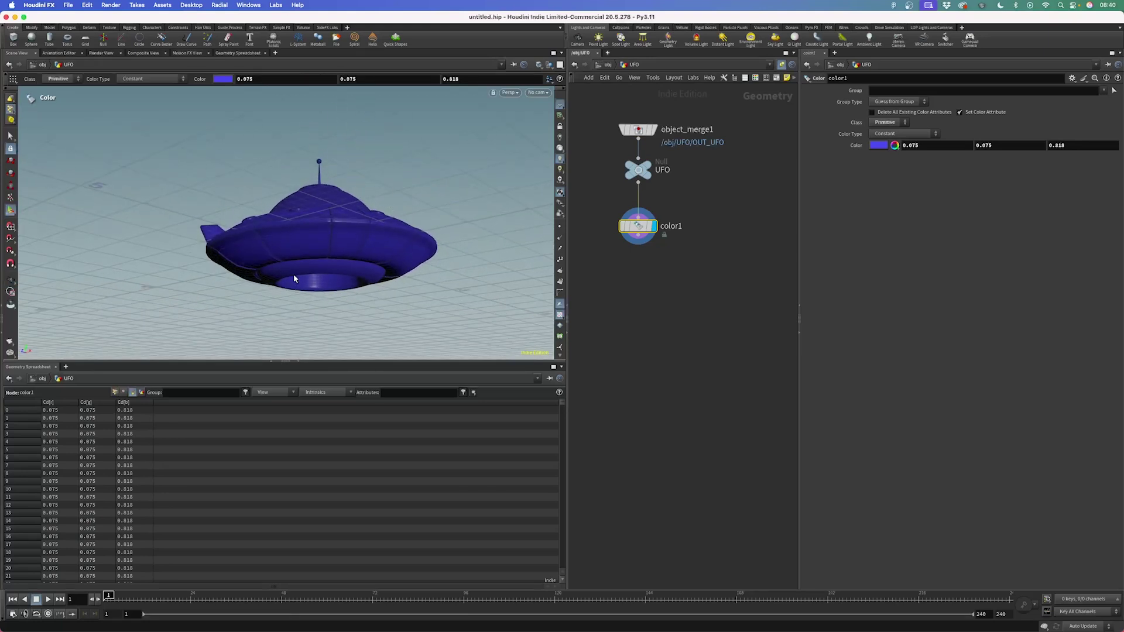
pyautogui.moveTo(359, 221); pyautogui.dragTo(375, 137)
pyautogui.moveTo(326, 194); pyautogui.dragTo(329, 244)
pyautogui.press('Escape')
pyautogui.press('Return')
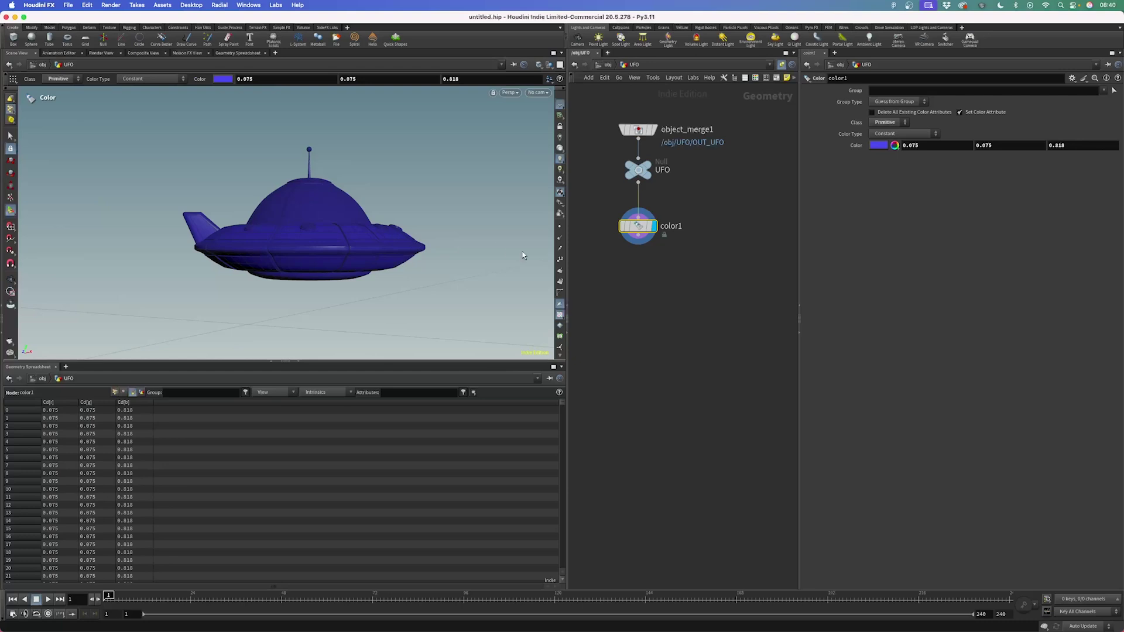
pyautogui.moveTo(638, 226); pyautogui.dragTo(639, 344)
# Insert a Group Create node, group1, on the wire between UFO and color1
pyautogui.click(670, 265)
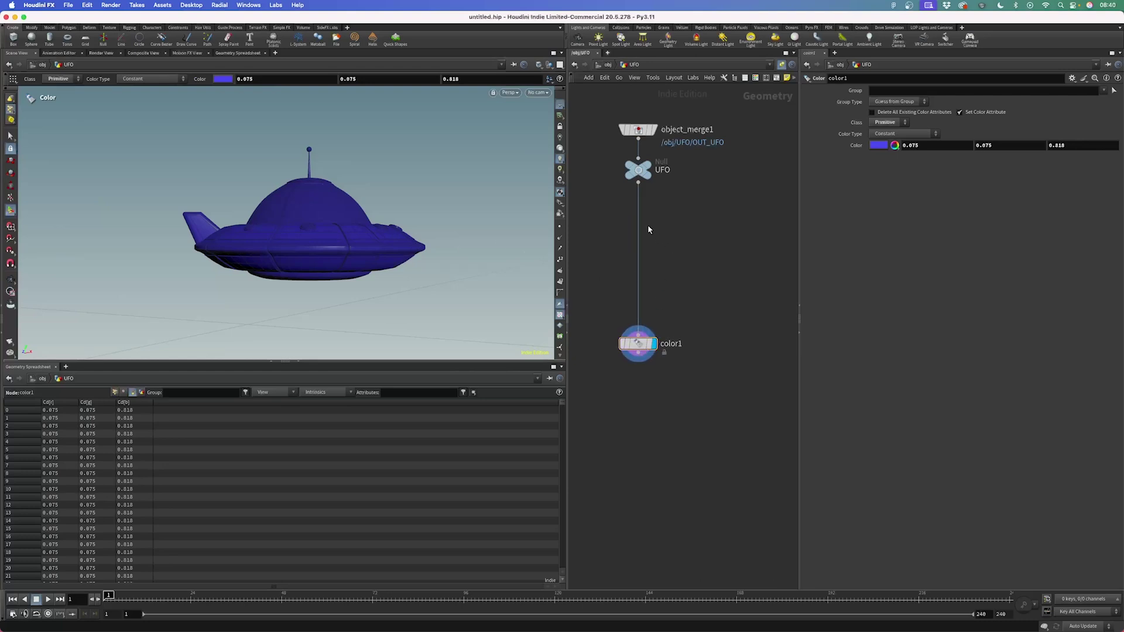
pyautogui.moveTo(638, 343); pyautogui.dragTo(638, 350)
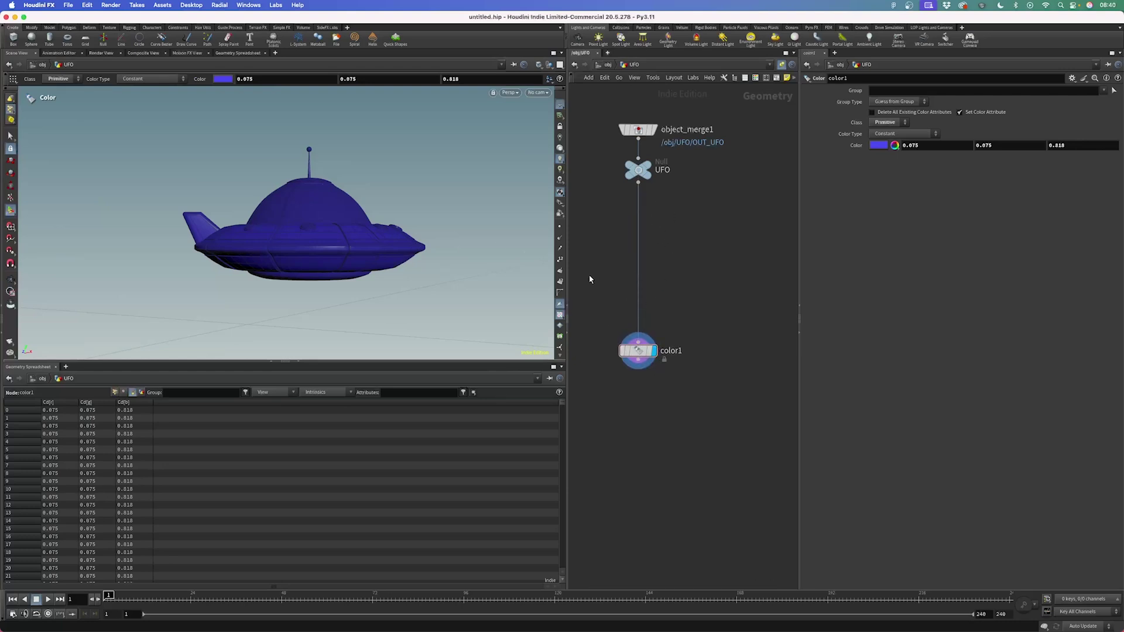
pyautogui.moveTo(568, 240); pyautogui.dragTo(544, 240)
pyautogui.press('Tab')
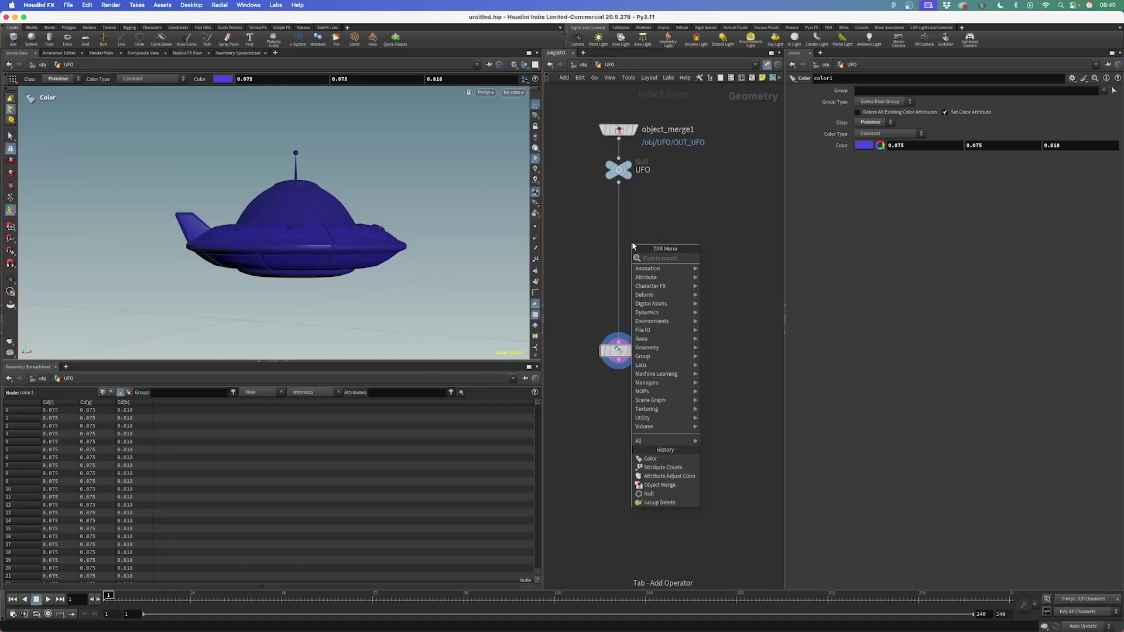
pyautogui.press('Down')
pyautogui.press('Down')
pyautogui.press('Right')
pyautogui.press('Return')
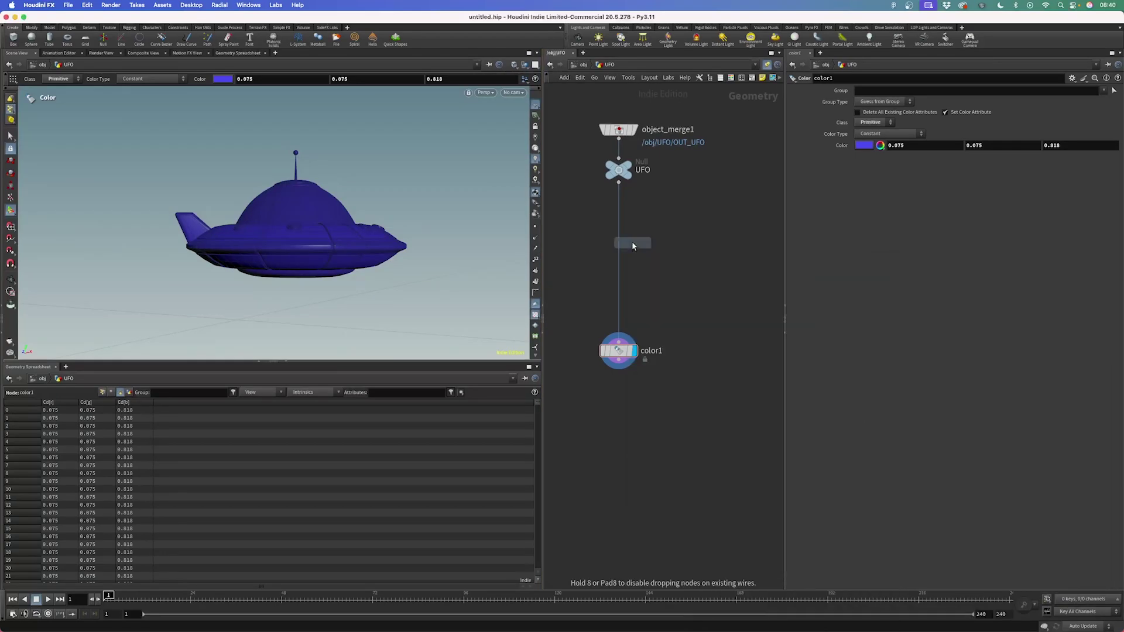
pyautogui.click(632, 234)
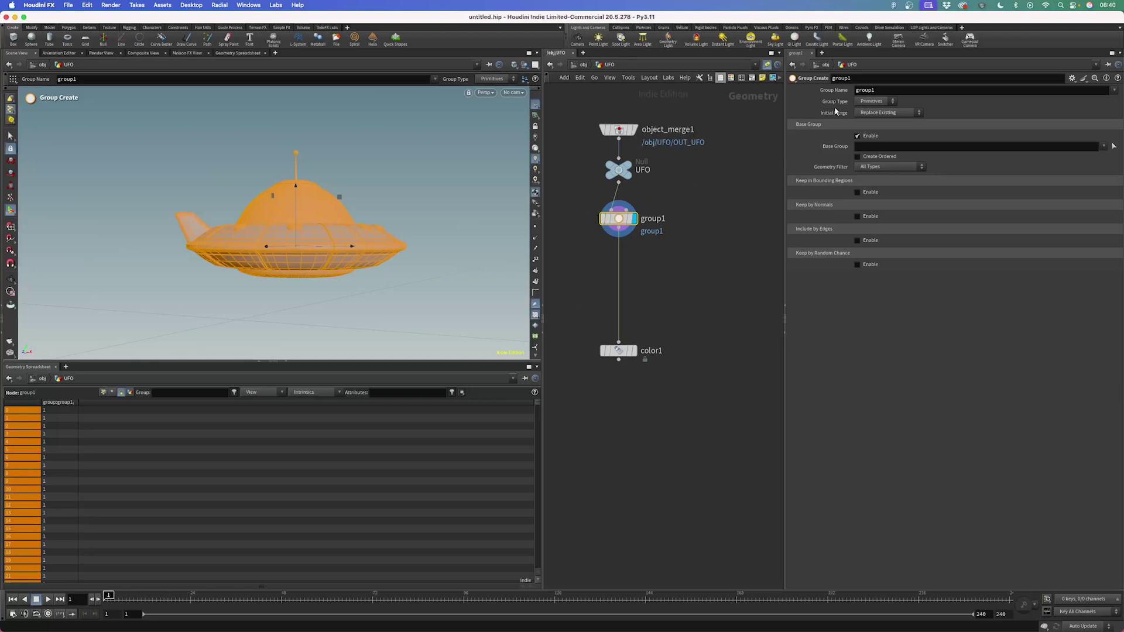
# Name the group bottom, turn off Base Group, and enable Keep in Bounding Regions with Bounding Box
pyautogui.doubleClick(866, 90)
pyautogui.write('b')
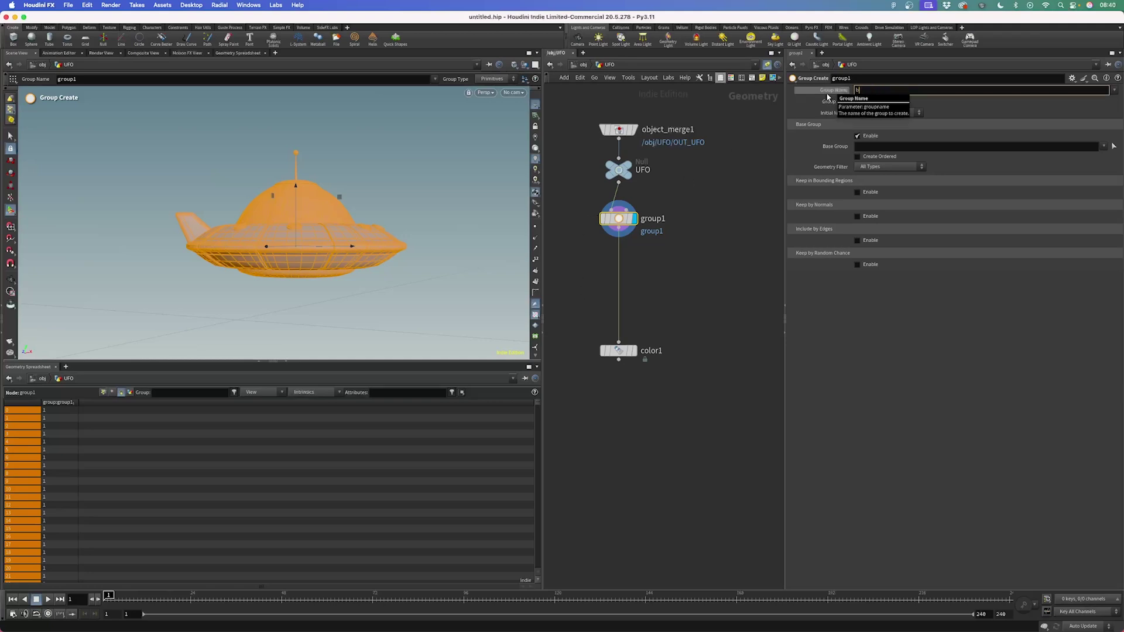
pyautogui.write('ottom')
pyautogui.press('Return')
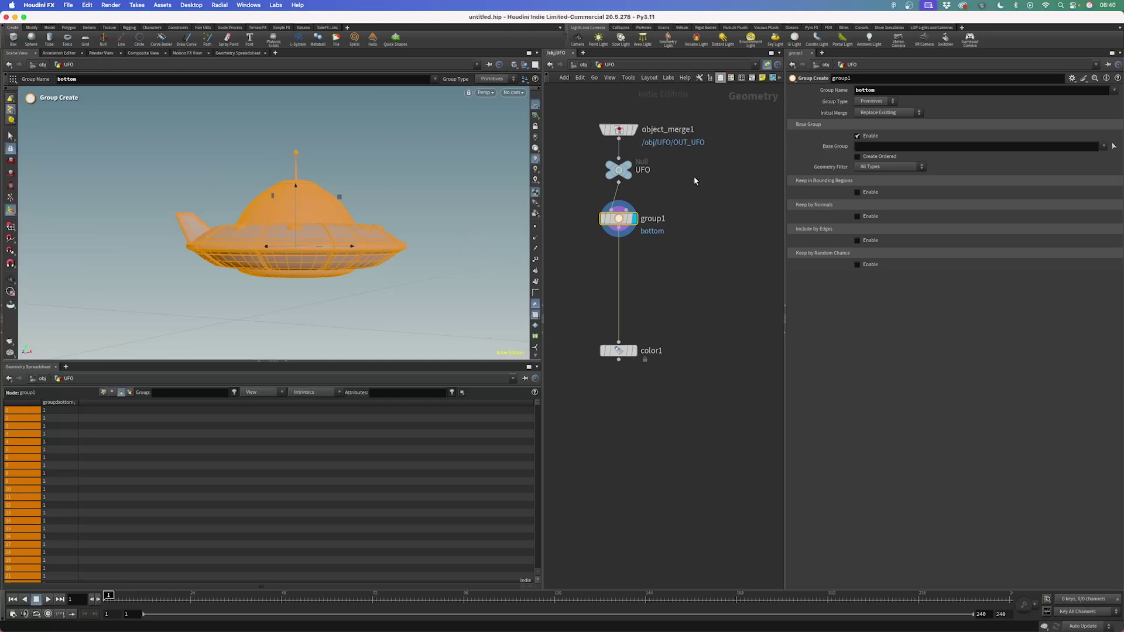
pyautogui.click(868, 138)
pyautogui.click(867, 138)
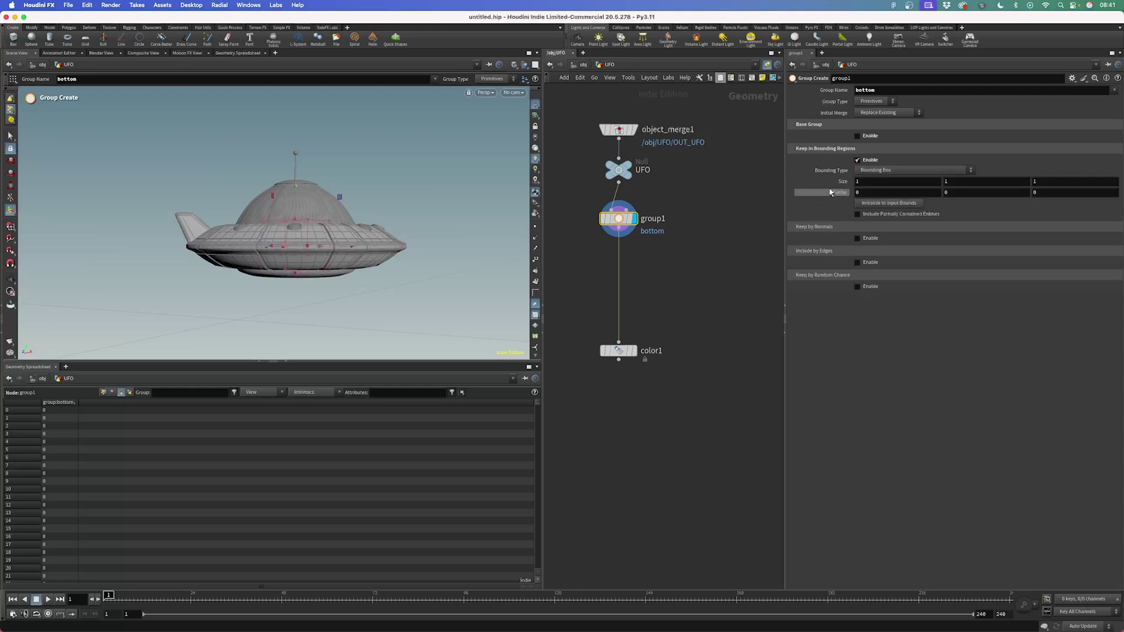
pyautogui.click(884, 171)
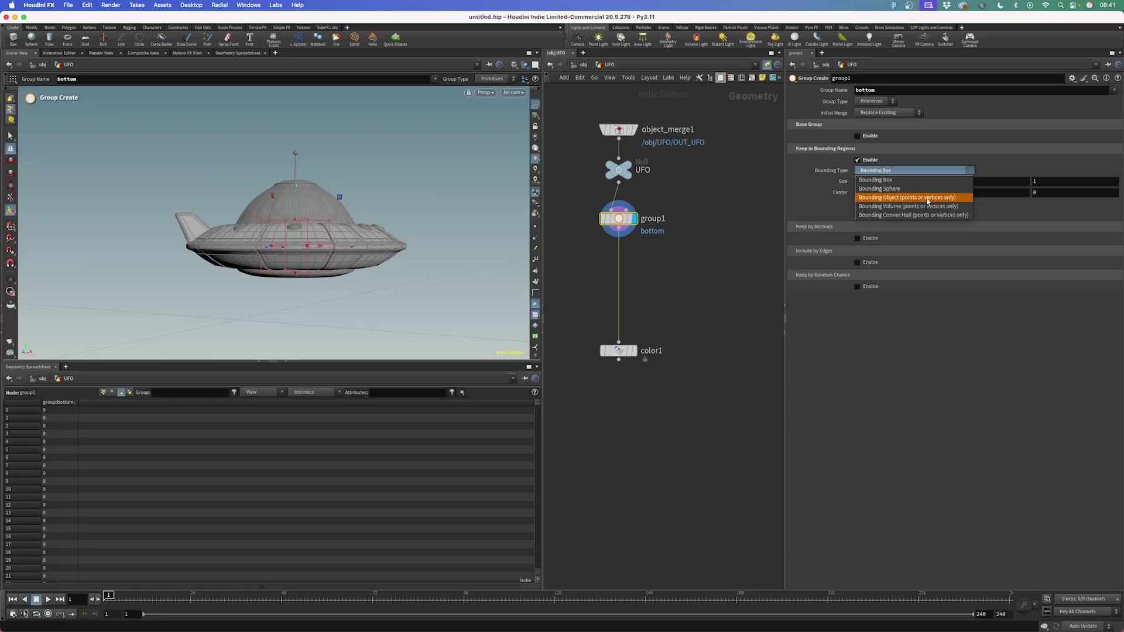
pyautogui.click(885, 181)
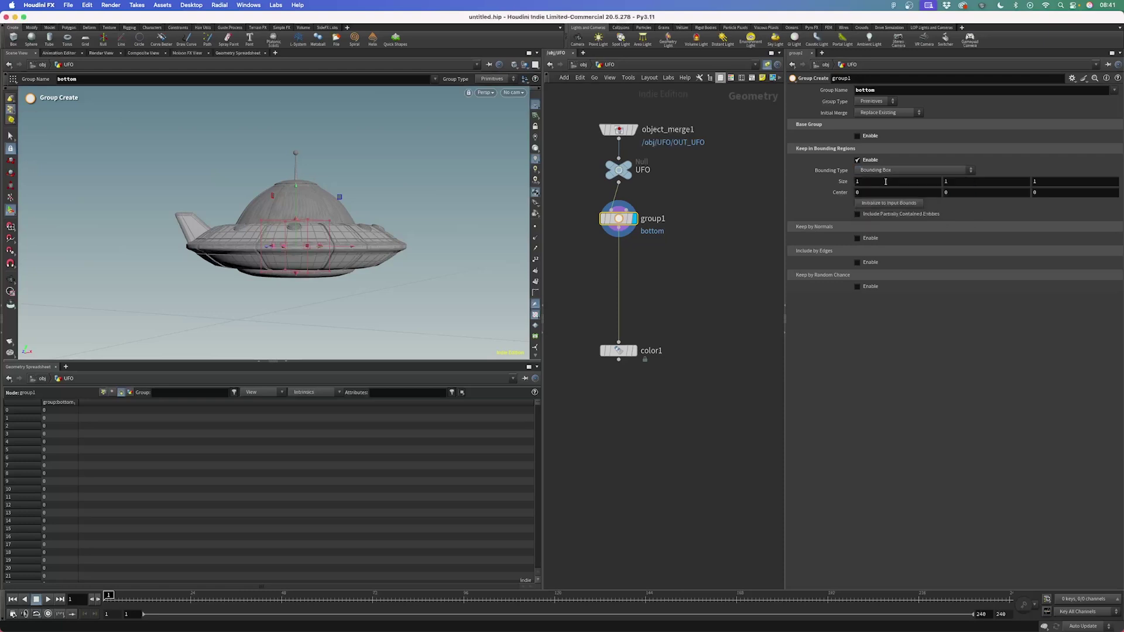
pyautogui.press('Escape')
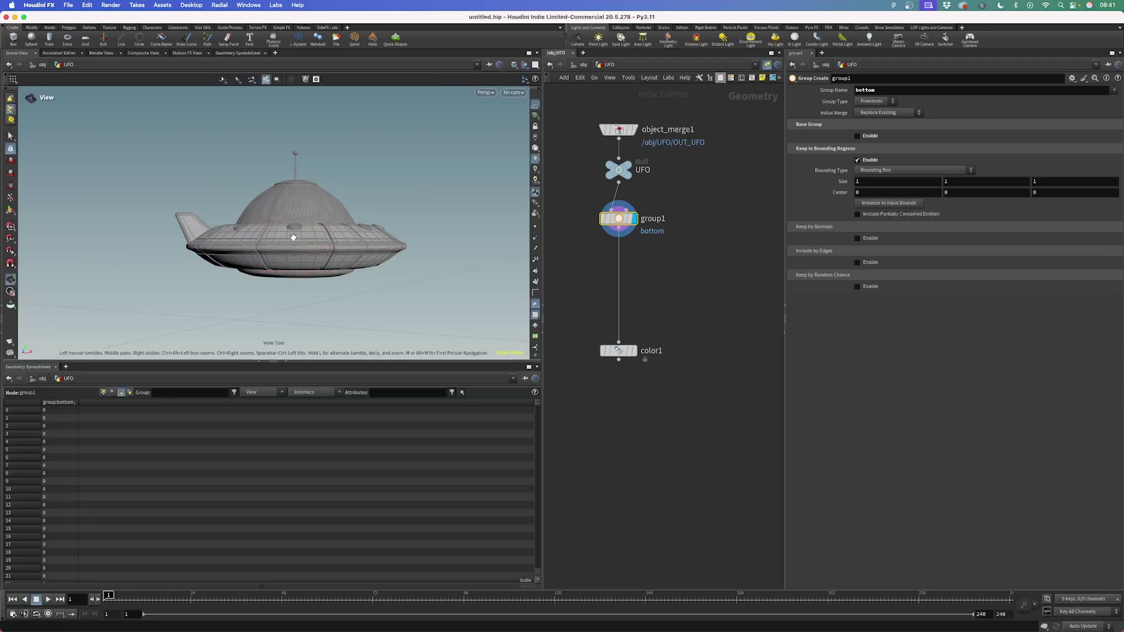
# Stretch and lower the bounding box so it encloses only the UFO's lower hull
pyautogui.press('h')
pyautogui.moveTo(351, 170); pyautogui.dragTo(50, 214)
pyautogui.press('Return')
pyautogui.scroll(-5, 387, 201)
pyautogui.moveTo(252, 211); pyautogui.dragTo(5, 230)
pyautogui.press('Escape')
pyautogui.moveTo(226, 176); pyautogui.dragTo(477, 176)
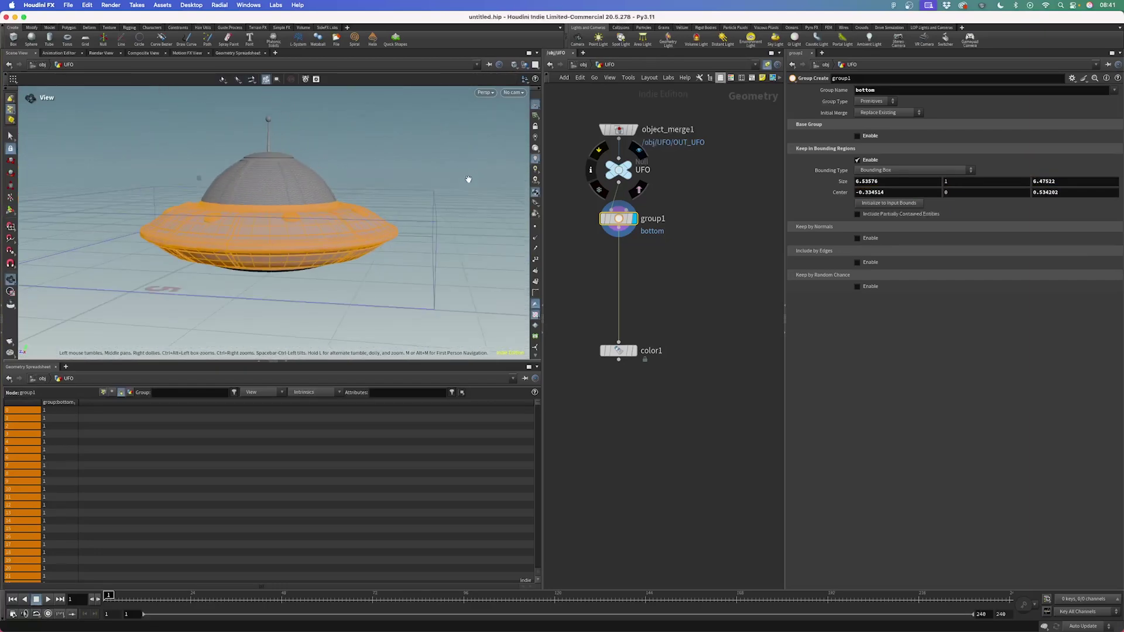
pyautogui.press('Return')
pyautogui.moveTo(229, 165)
pyautogui.mouseDown()
pyautogui.moveTo(233, 194)
pyautogui.moveTo(351, 156)
pyautogui.moveTo(431, 156)
pyautogui.moveTo(471, 136)
pyautogui.moveTo(387, 147)
pyautogui.moveTo(291, 121)
pyautogui.moveTo(288, 175)
pyautogui.moveTo(227, 162)
pyautogui.moveTo(229, 176)
pyautogui.mouseUp()
pyautogui.press('Escape')
pyautogui.press('Return')
# Move color1 closer to group1 and sort the spreadsheet by group:bottom to check membership
pyautogui.moveTo(619, 350); pyautogui.dragTo(619, 303)
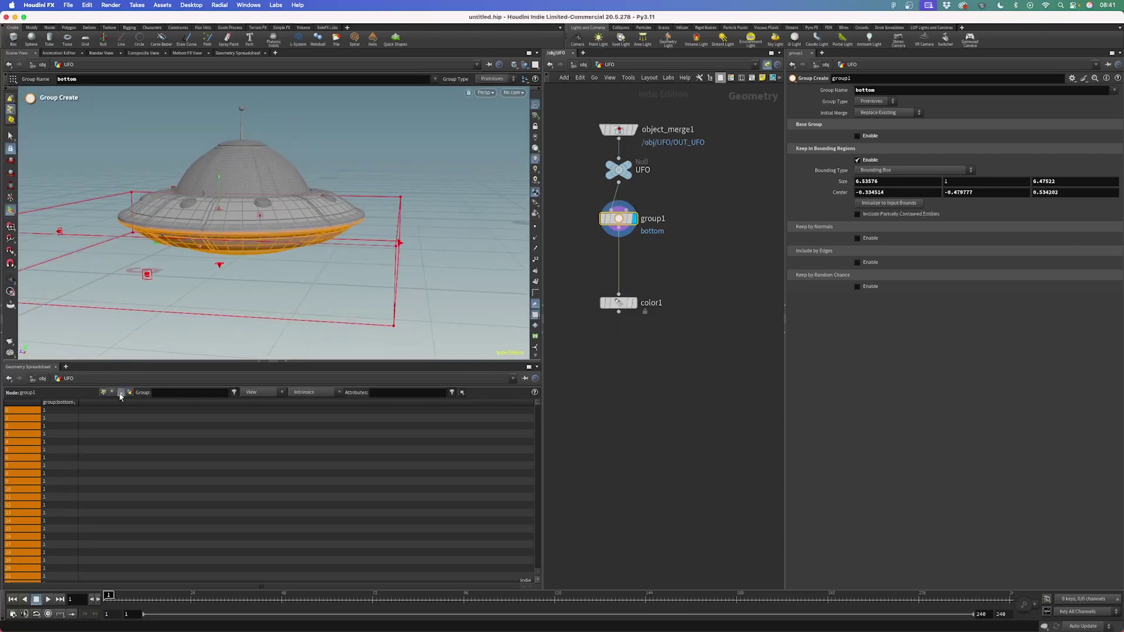
pyautogui.click(10, 412)
pyautogui.moveTo(78, 403); pyautogui.dragTo(113, 403)
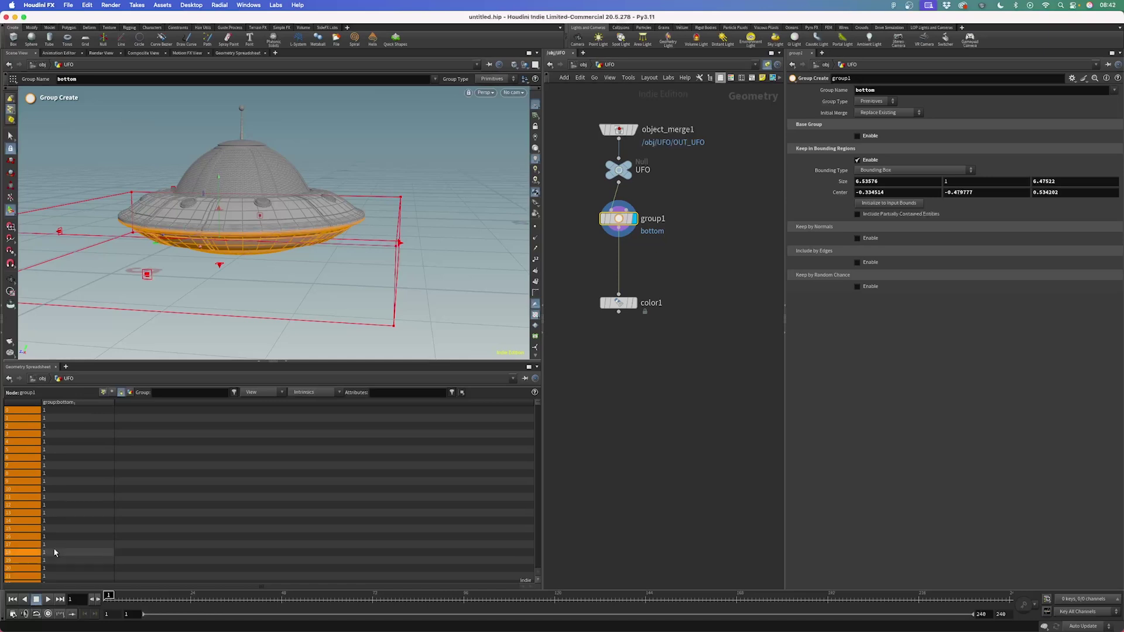
pyautogui.click(65, 404)
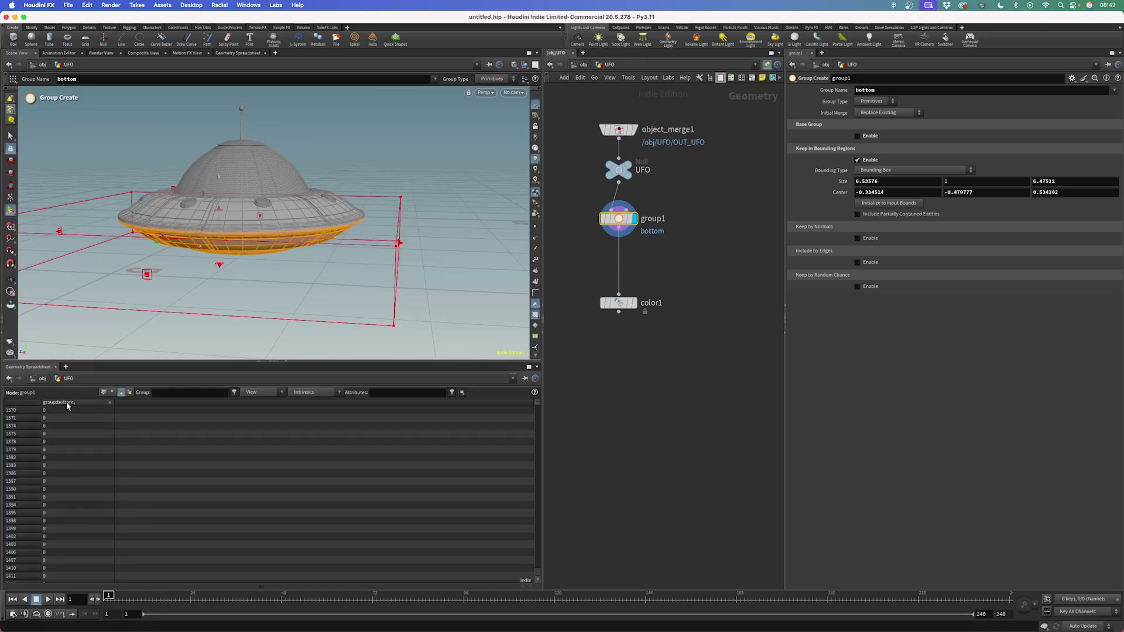
pyautogui.click(65, 403)
pyautogui.click(63, 403)
# Display color1 and limit its blue colour to the 'bottom' group
pyautogui.click(632, 303)
pyautogui.moveTo(629, 303); pyautogui.dragTo(629, 272)
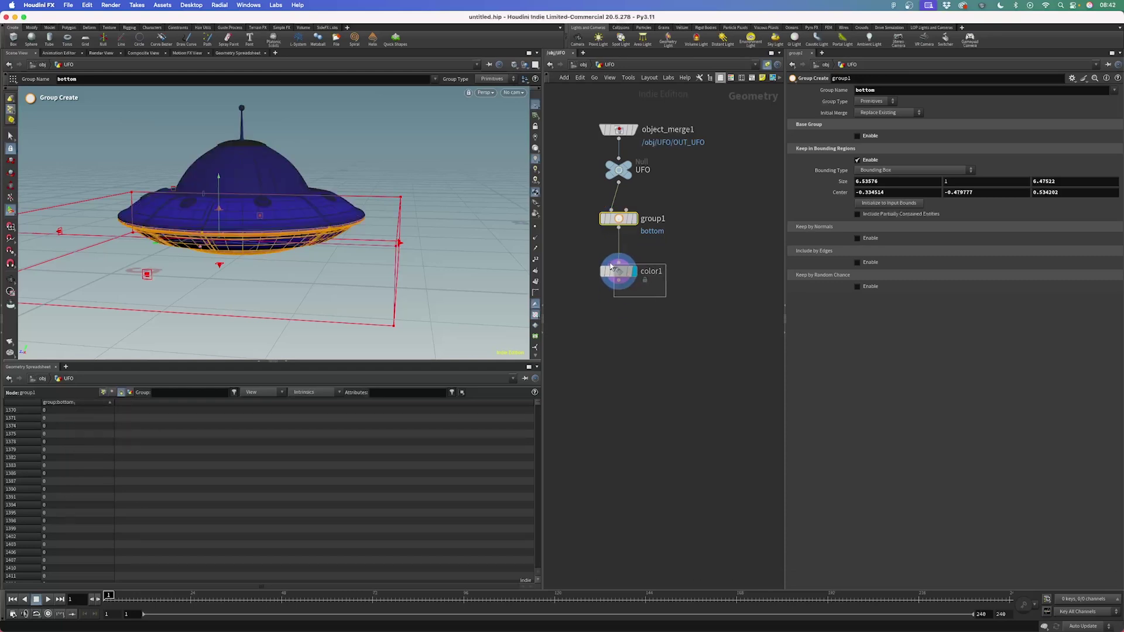
pyautogui.click(630, 272)
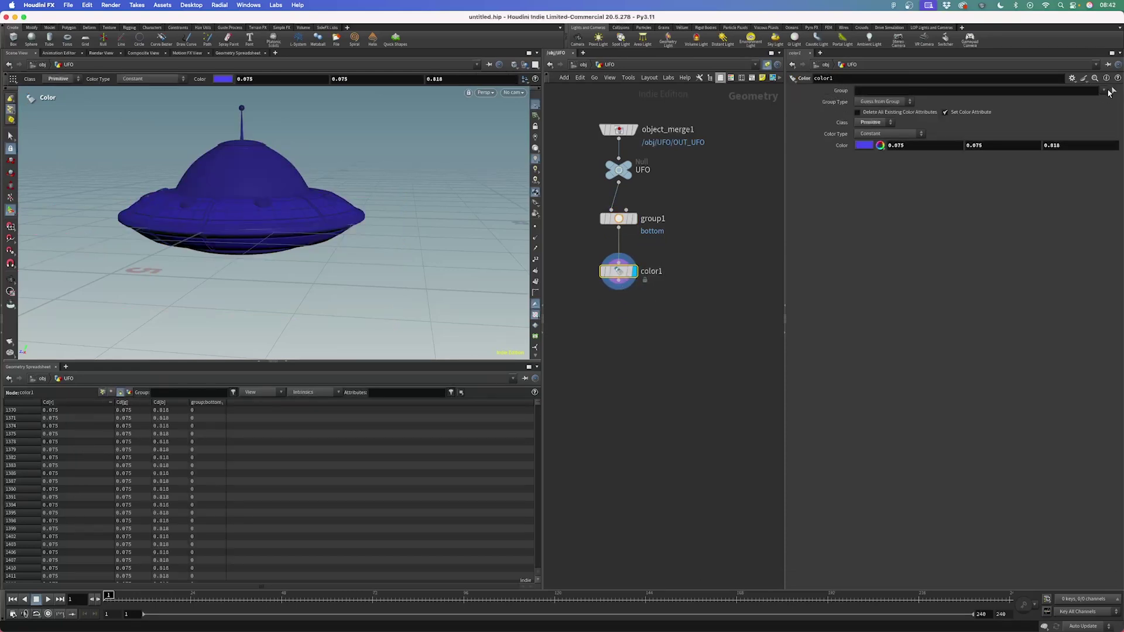
pyautogui.click(1106, 91)
pyautogui.click(1095, 101)
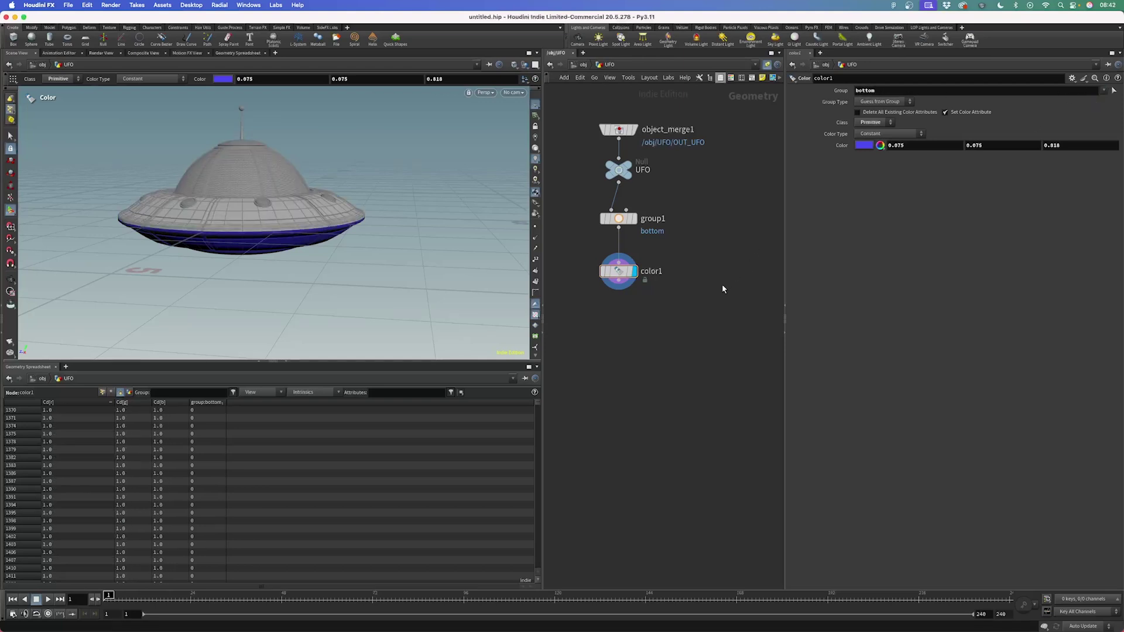
# Orbit and zoom the viewport to inspect the blue-bottomed saucer from below and above
pyautogui.press('Escape')
pyautogui.moveTo(268, 251); pyautogui.dragTo(282, 232)
pyautogui.moveTo(282, 233); pyautogui.dragTo(325, 218, button='right')
pyautogui.press('Return')
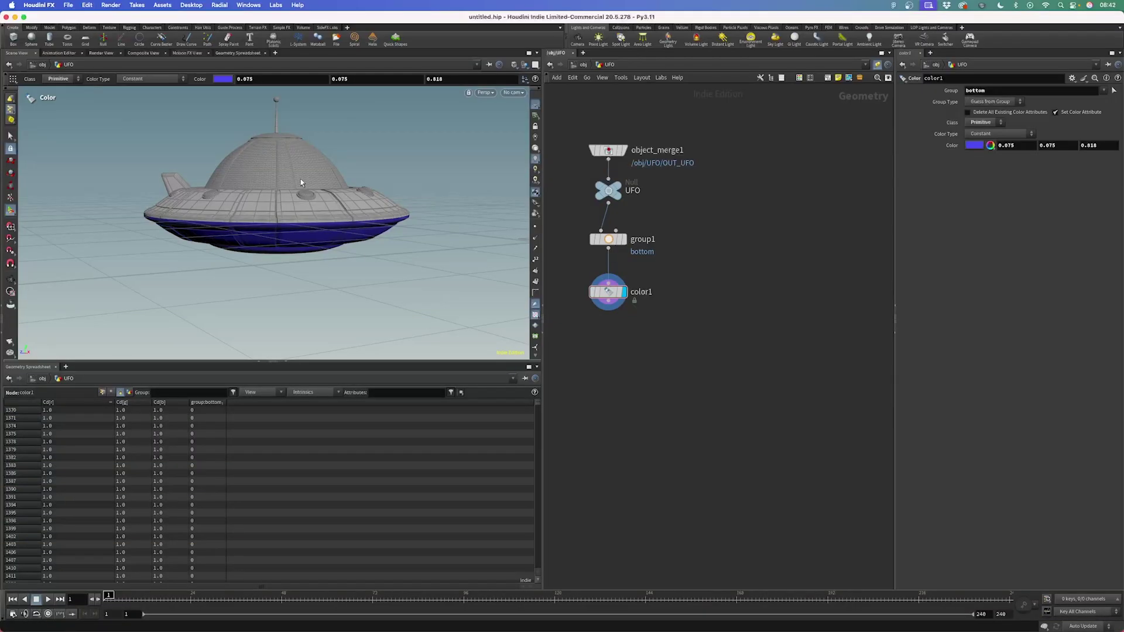
pyautogui.press('Escape')
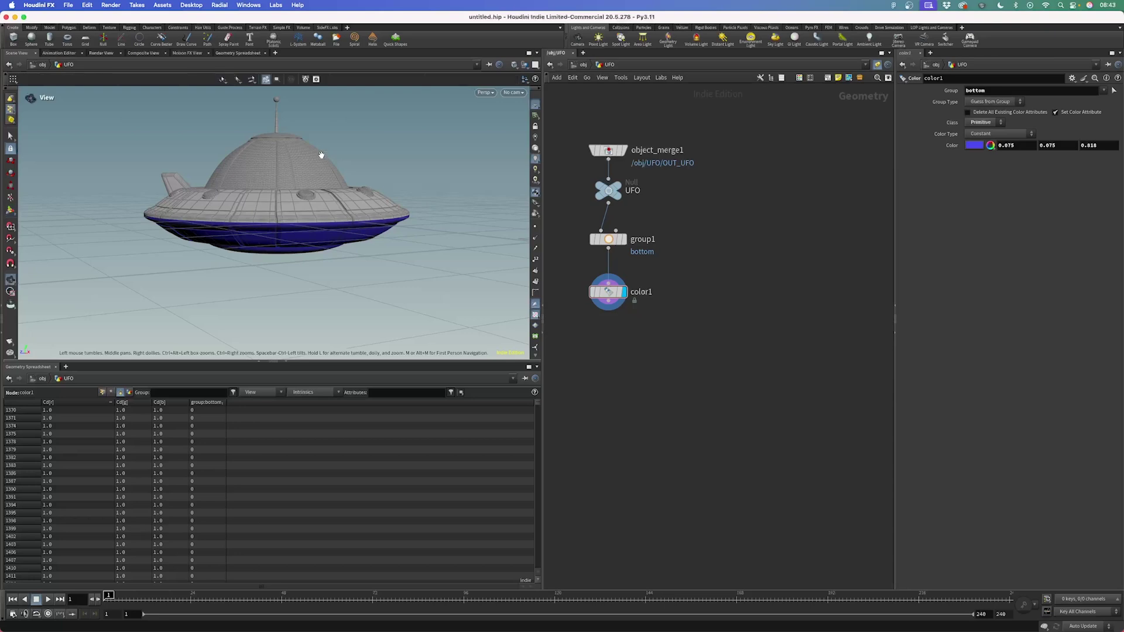
pyautogui.moveTo(344, 125); pyautogui.dragTo(354, 192, button='right')
pyautogui.moveTo(354, 192); pyautogui.dragTo(359, 216)
pyautogui.press('Return')
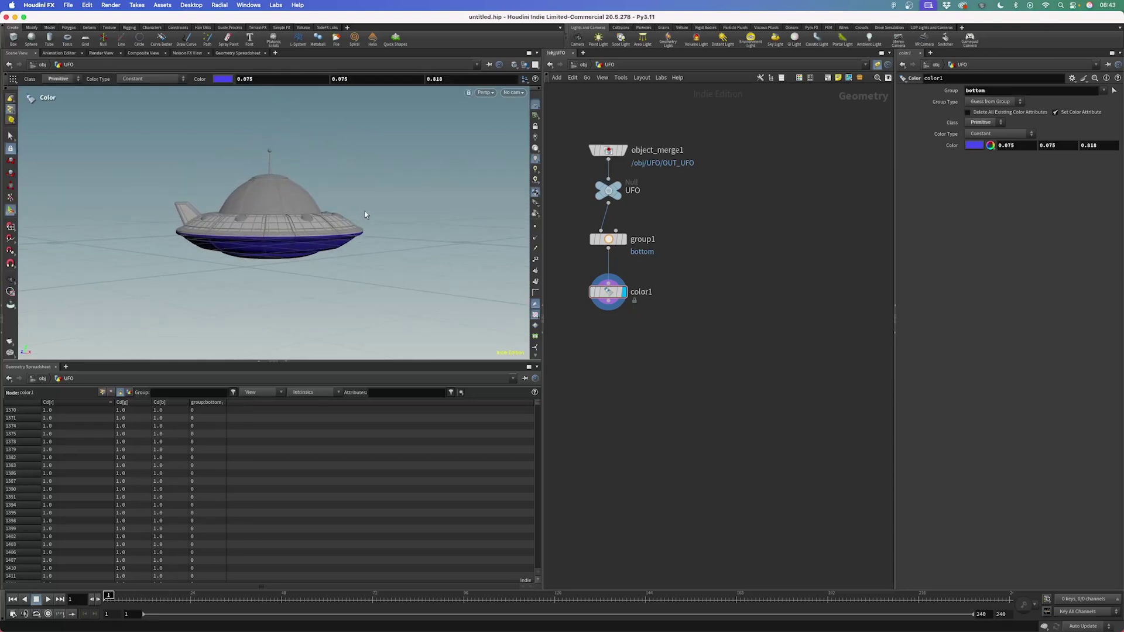
pyautogui.press('Escape')
pyautogui.moveTo(365, 215); pyautogui.dragTo(360, 223, button='right')
pyautogui.moveTo(361, 224); pyautogui.dragTo(358, 242)
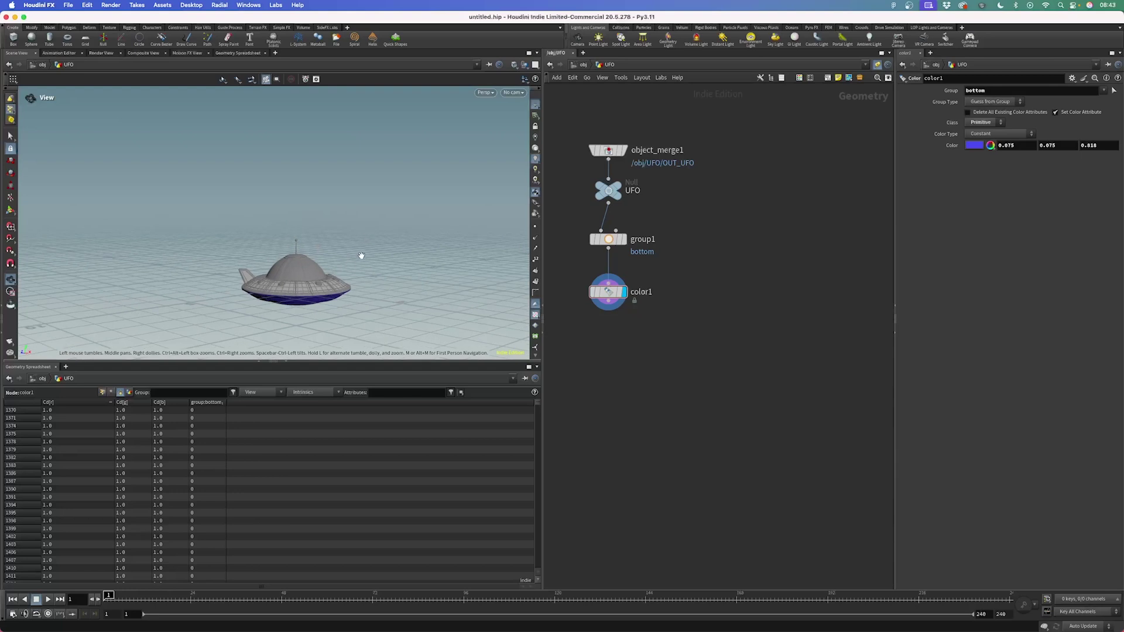
pyautogui.press('Return')
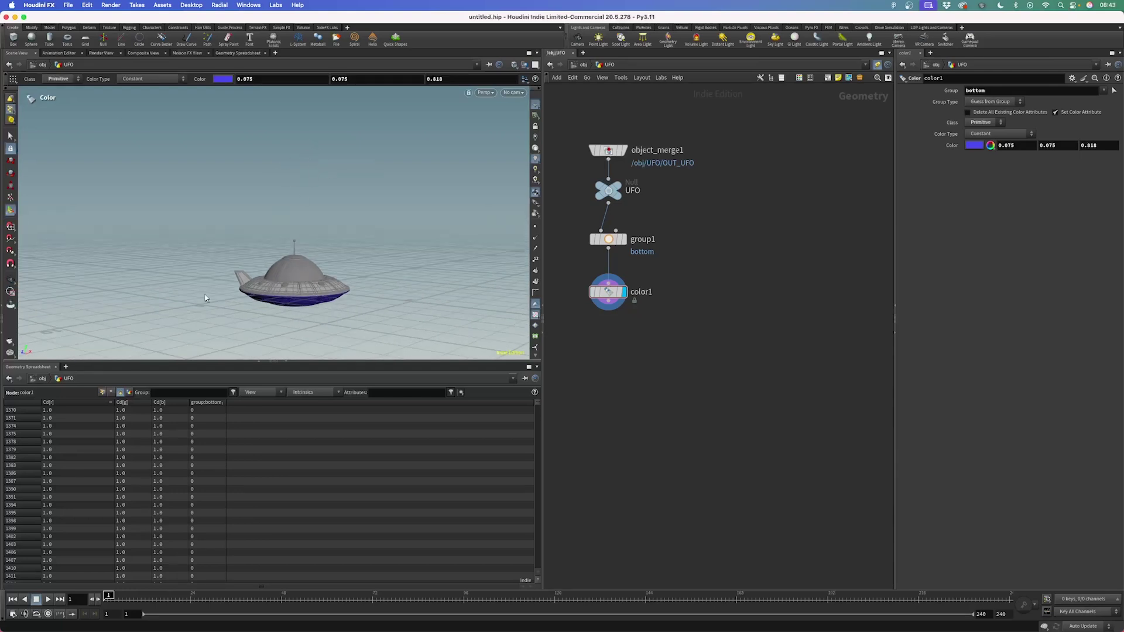
pyautogui.press('Tab')
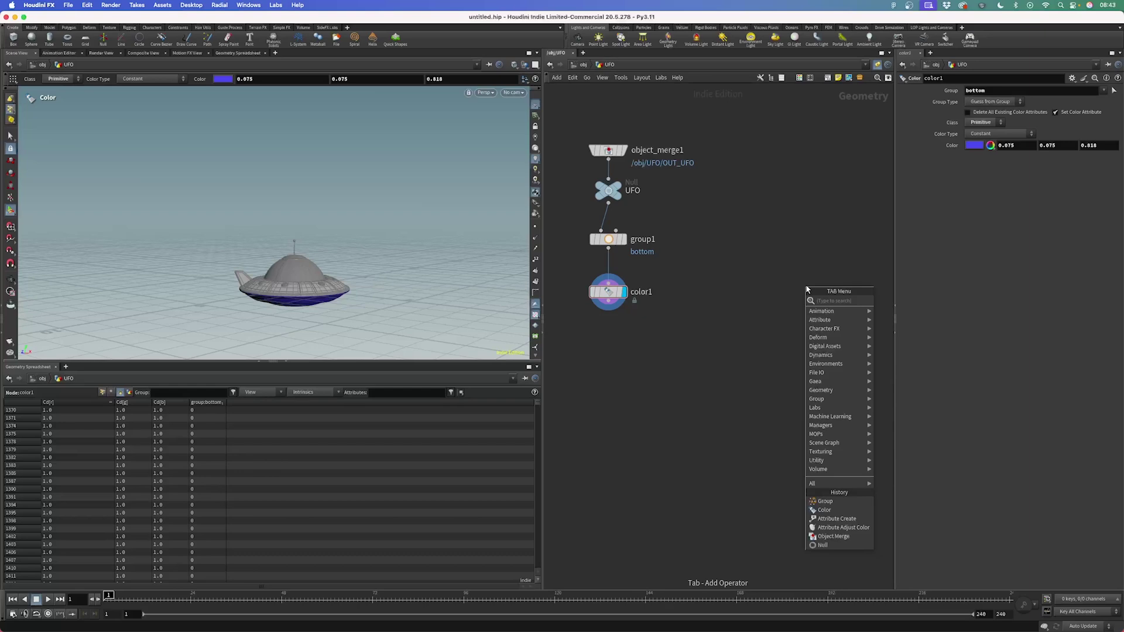
# Add an Add node with one point at Y 5, display it, and template color1
pyautogui.write('add')
pyautogui.press('Return')
pyautogui.click(790, 213)
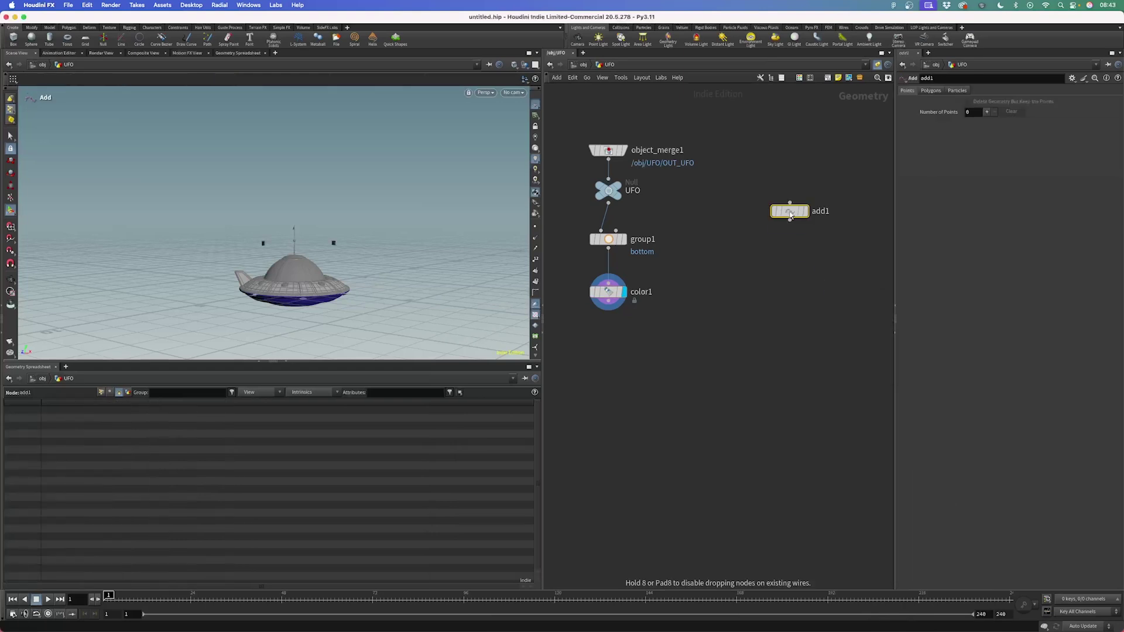
pyautogui.click(987, 111)
pyautogui.click(1007, 125)
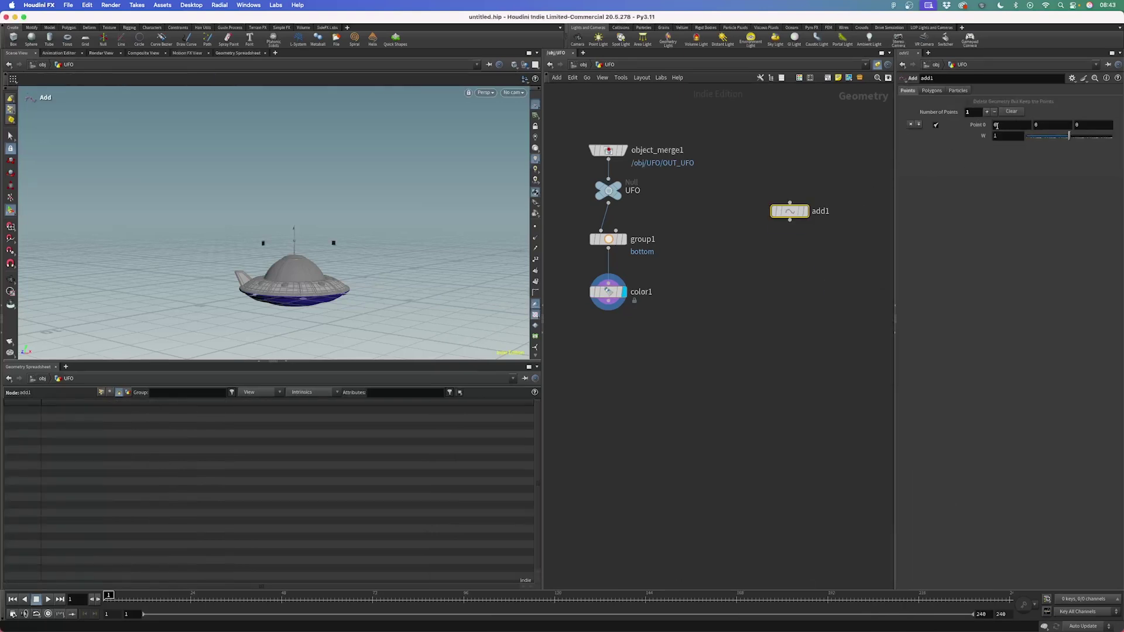
pyautogui.press('Tab')
pyautogui.press('Return')
pyautogui.click(1050, 123)
pyautogui.write('5')
pyautogui.press('Return')
pyautogui.click(804, 211)
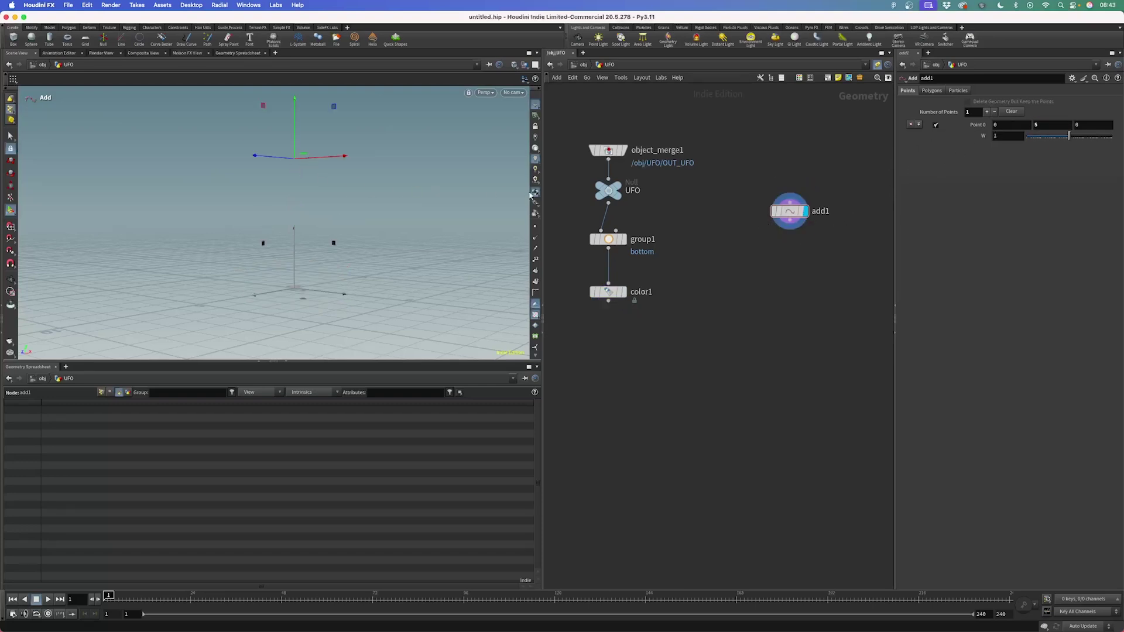
pyautogui.click(620, 292)
# Create copytopoints1 below color1, wire add1's point into it, and display it
pyautogui.press('Tab')
pyautogui.write('c')
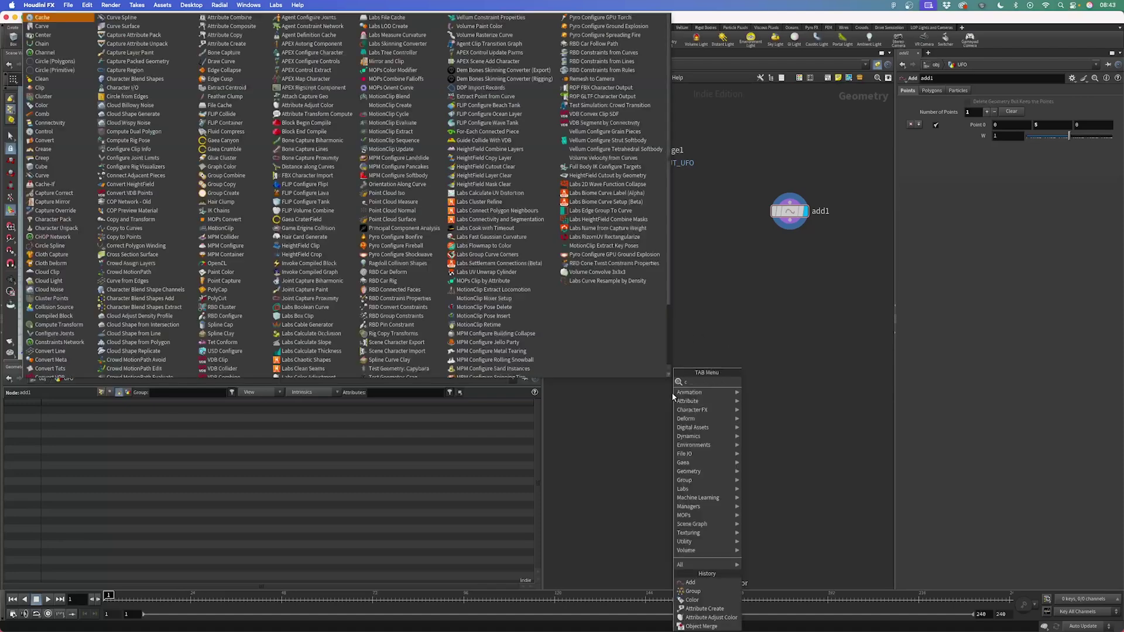
pyautogui.write('opy to poin')
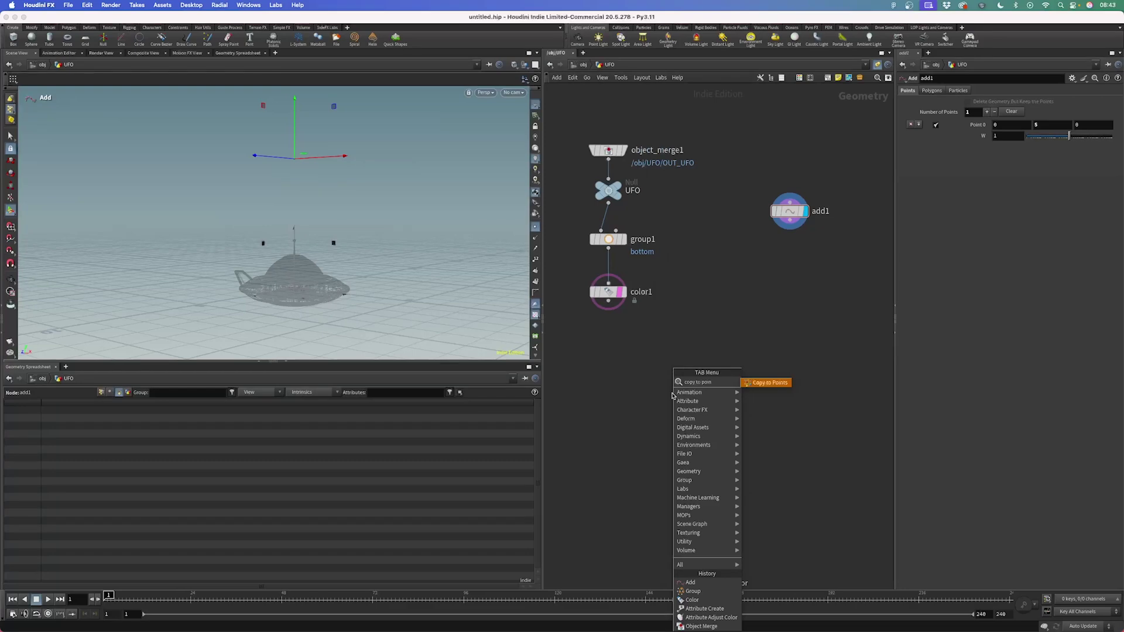
pyautogui.press('Return')
pyautogui.click(680, 368)
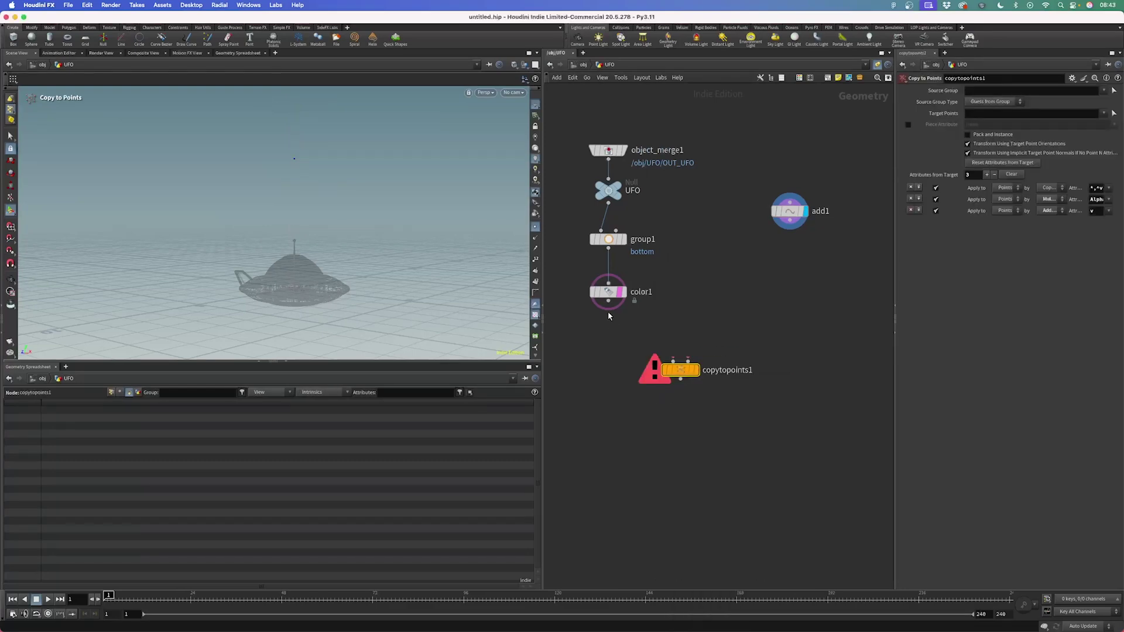
pyautogui.moveTo(688, 361); pyautogui.dragTo(787, 220)
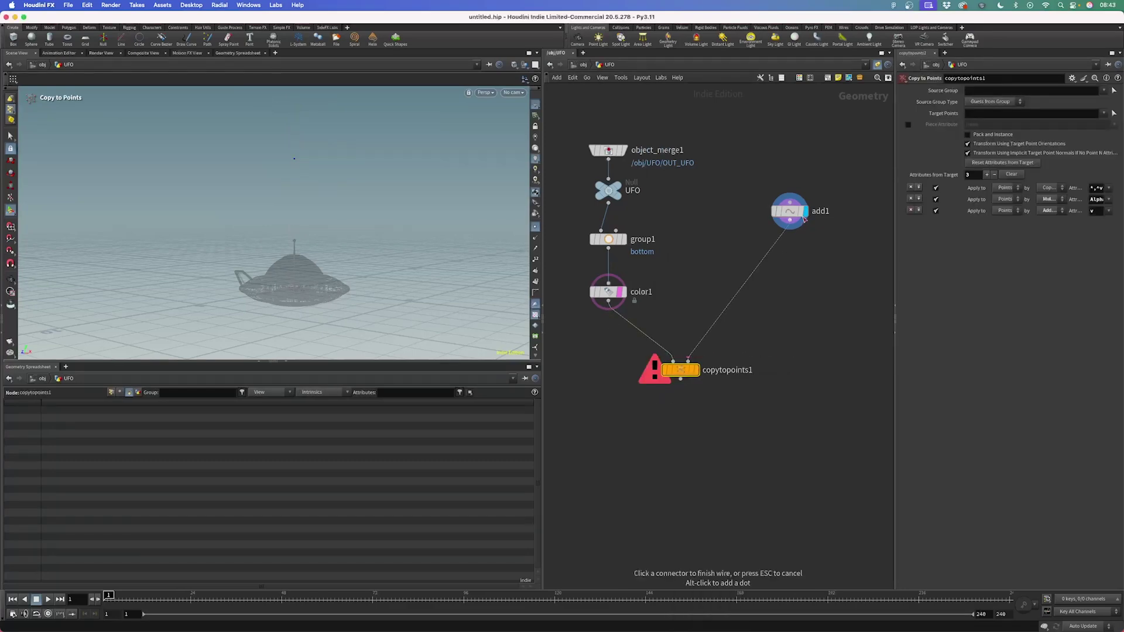
pyautogui.click(695, 369)
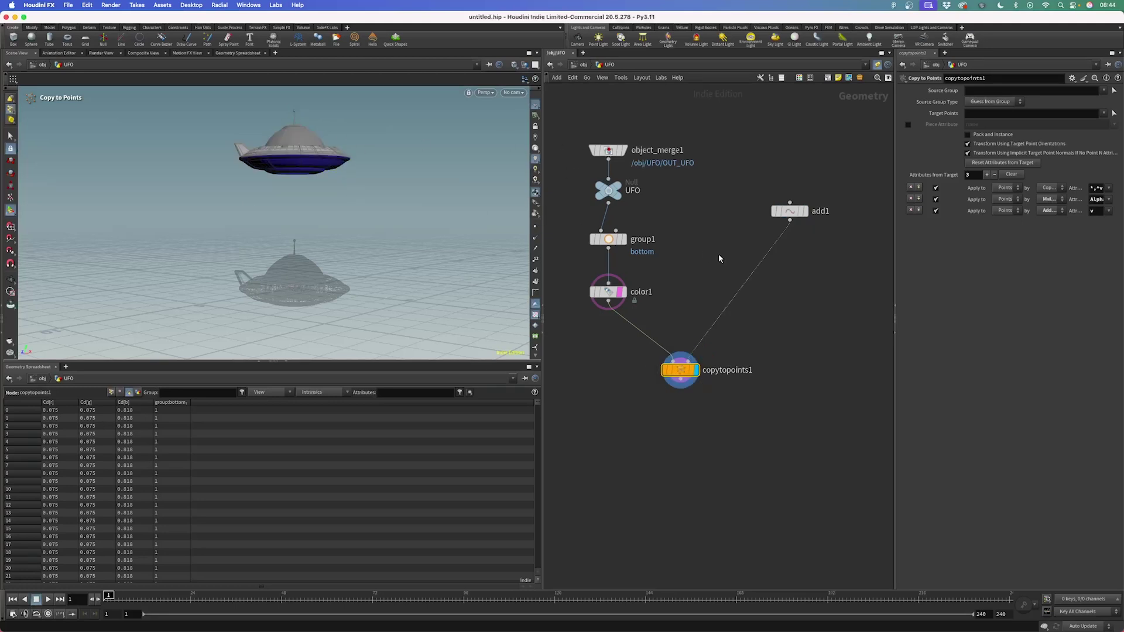
# Nudge the add node down and select the four UFO network nodes
pyautogui.moveTo(836, 261); pyautogui.dragTo(799, 243)
pyautogui.moveTo(697, 366)
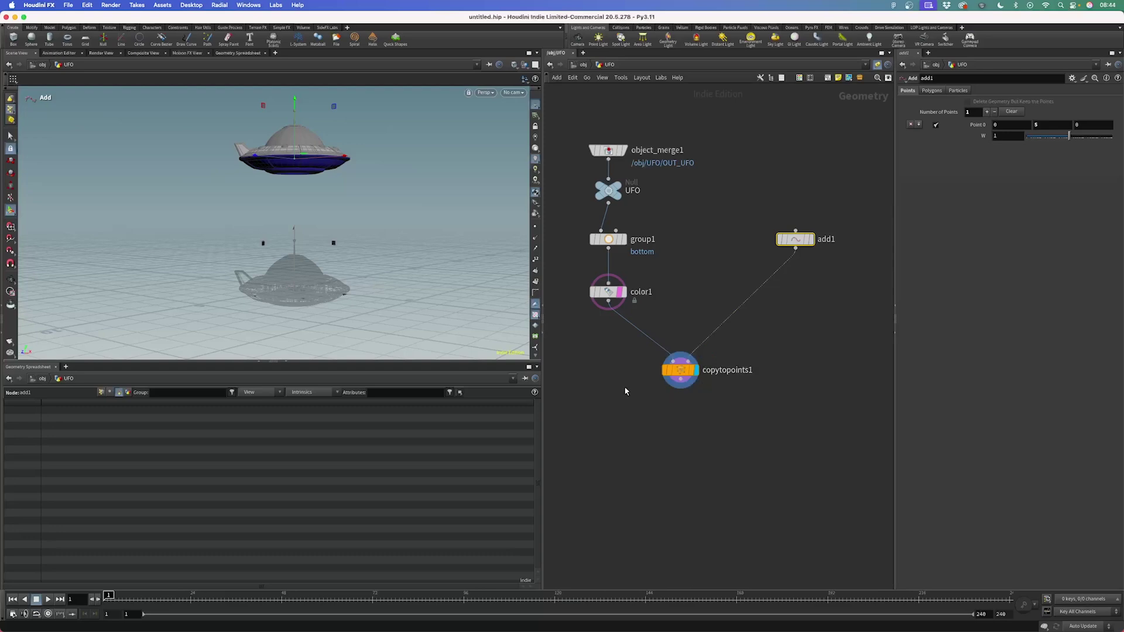
pyautogui.moveTo(588, 120); pyautogui.dragTo(606, 333)
# Insert an Attribute Create node between add1 and copytopoints1
pyautogui.click(777, 334)
pyautogui.press('Tab')
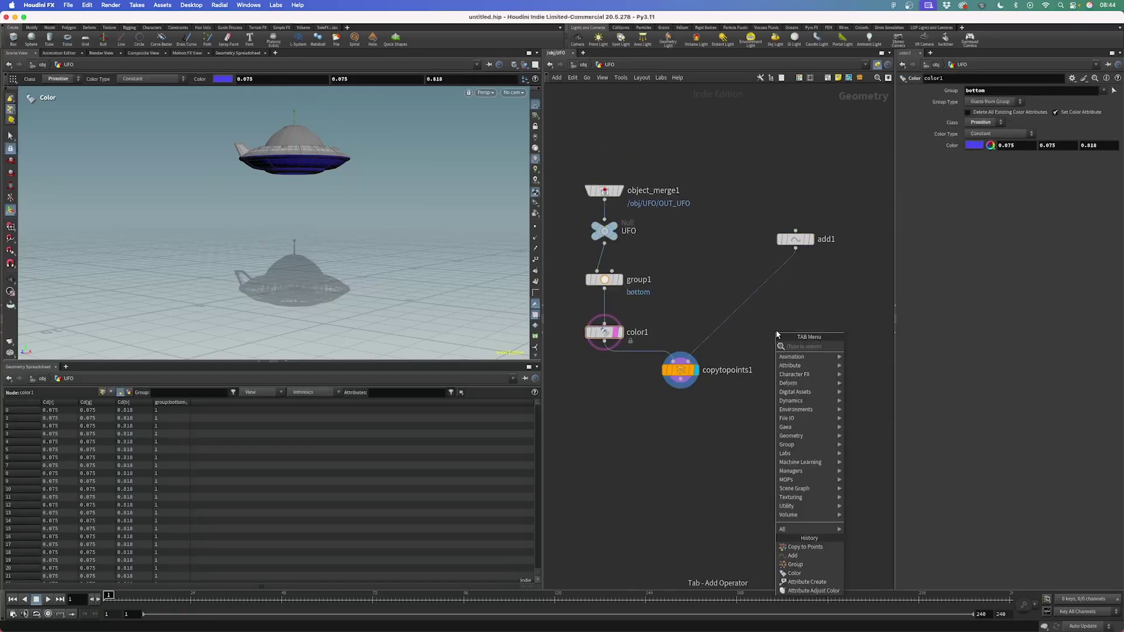
pyautogui.write('att cre')
pyautogui.press('Return')
pyautogui.moveTo(775, 329); pyautogui.dragTo(797, 285)
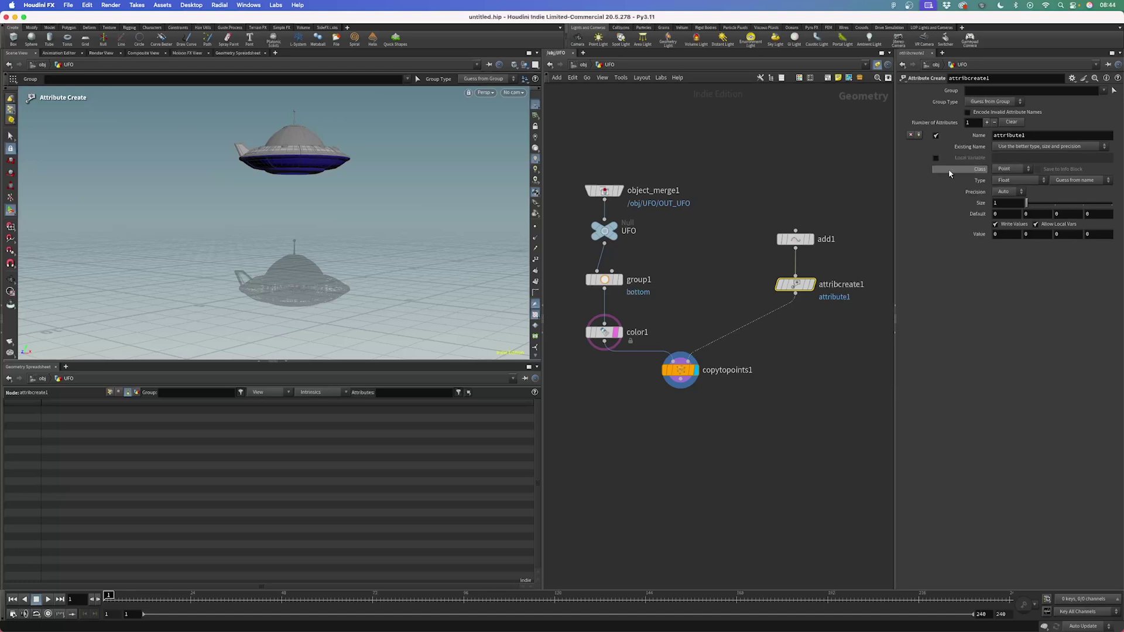
# Widen the parameter pane and name the Float attribute pscale
pyautogui.moveTo(894, 173); pyautogui.dragTo(838, 173)
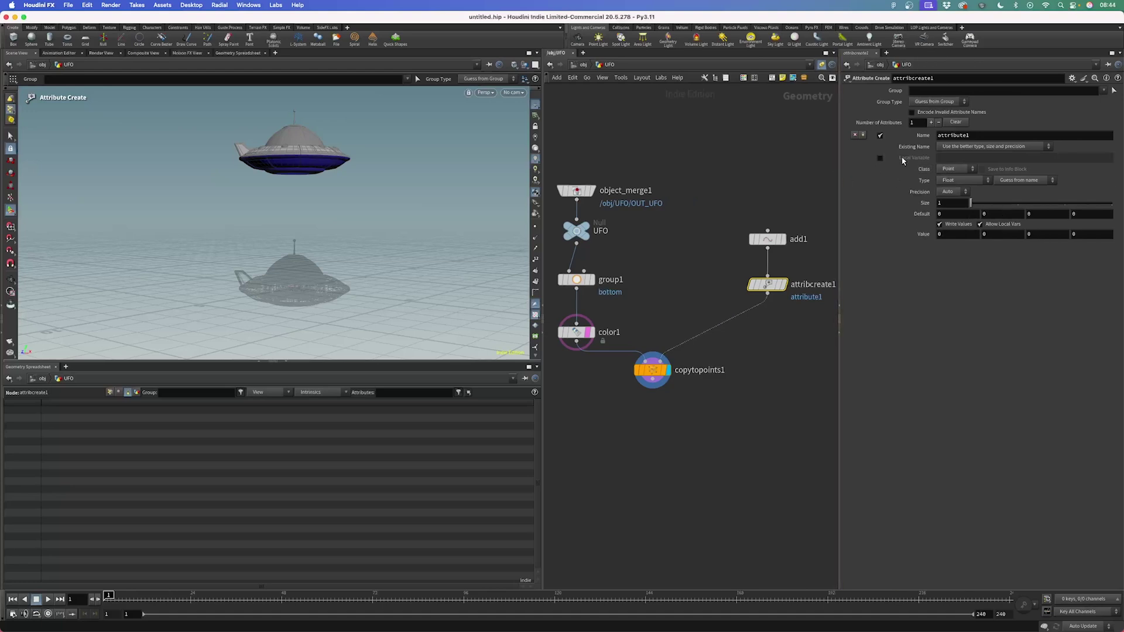
pyautogui.click(960, 181)
pyautogui.click(954, 181)
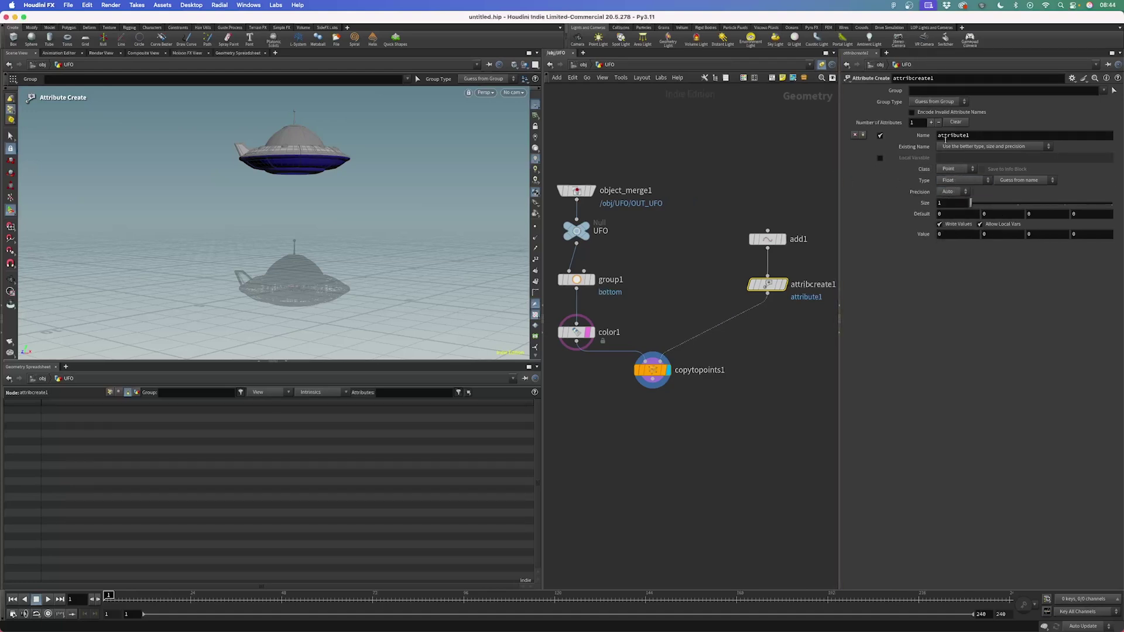
pyautogui.doubleClick(992, 135)
pyautogui.write('psc')
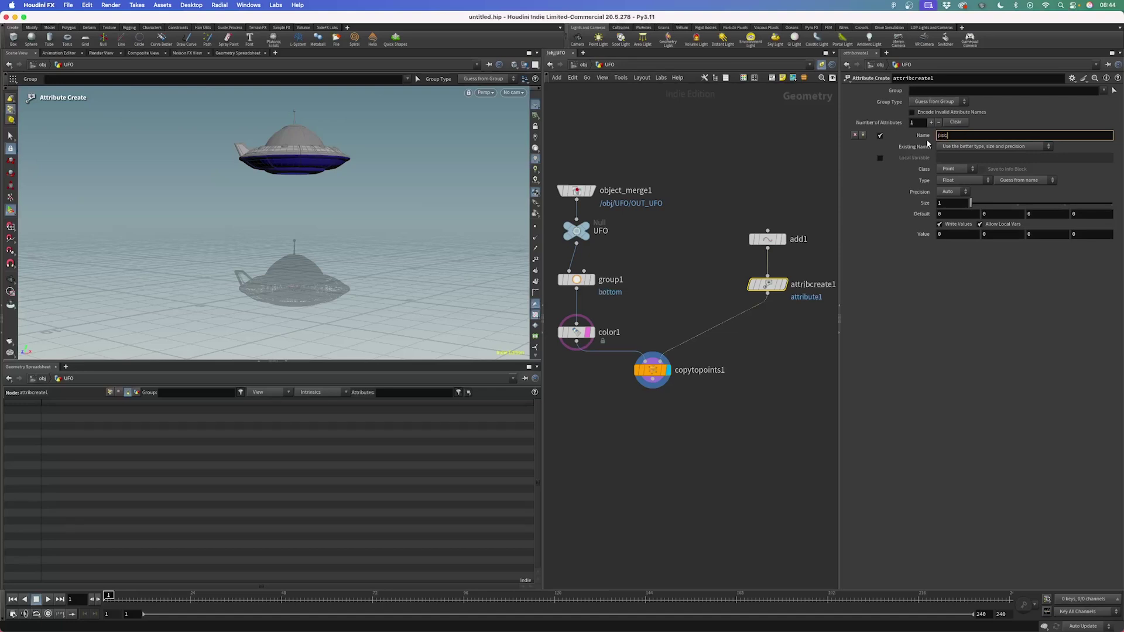
pyautogui.write('ale')
pyautogui.press('Return')
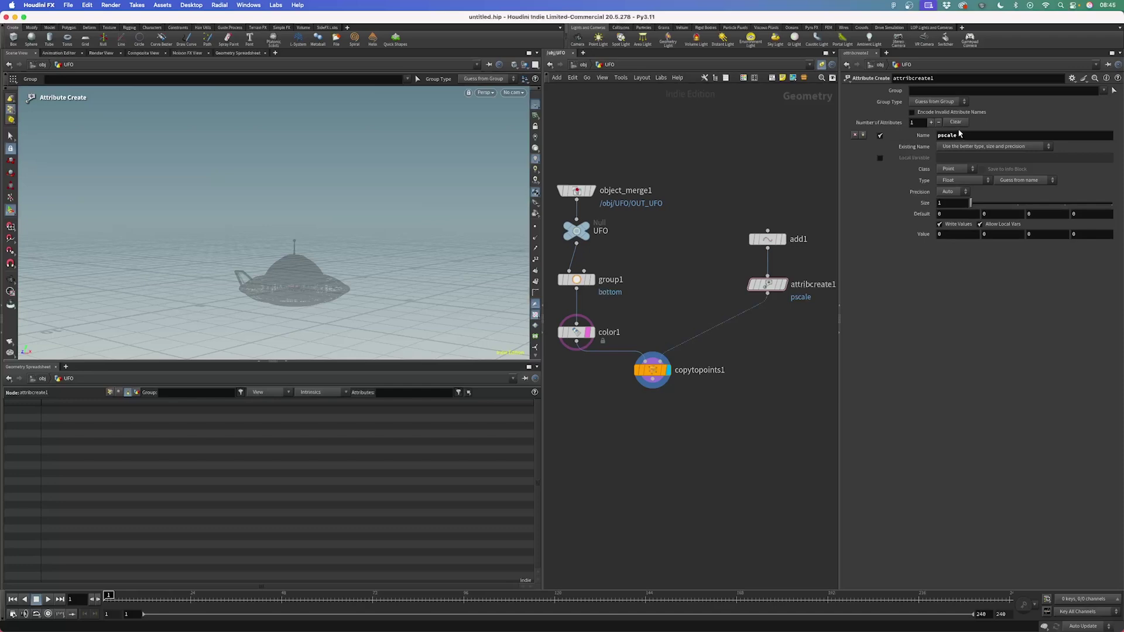
# Enter 0.5 as attribcreate1's Value, then ladder it down to 0.44
pyautogui.click(949, 235)
pyautogui.write('0.5')
pyautogui.press('Return')
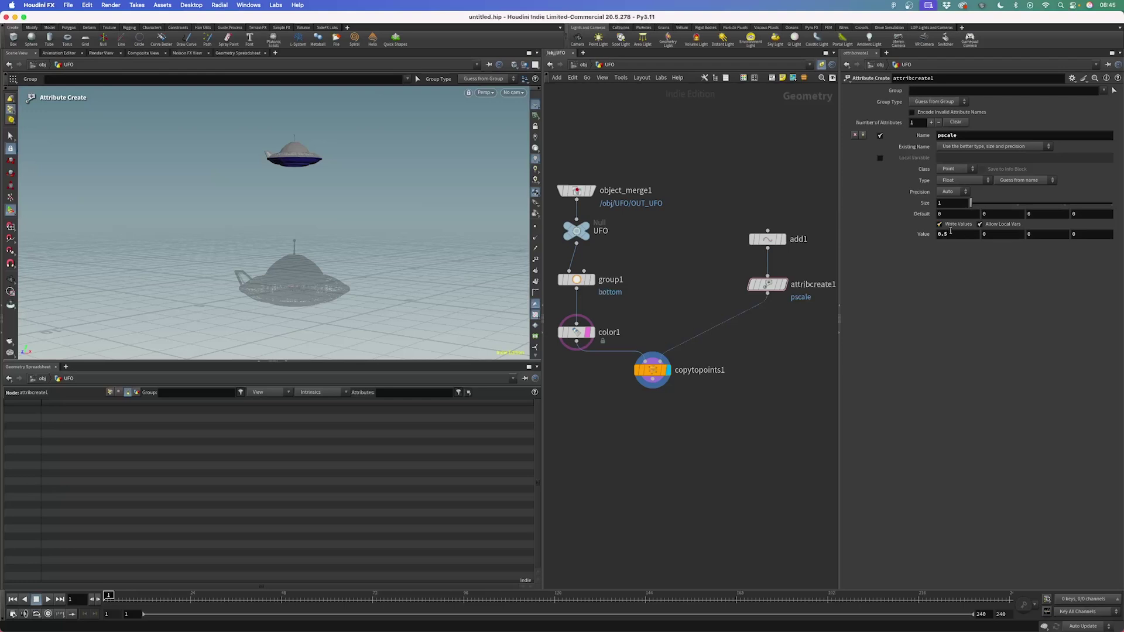
pyautogui.moveTo(951, 234)
pyautogui.mouseDown(button='middle')
pyautogui.moveTo(952, 185)
pyautogui.moveTo(958, 268)
pyautogui.moveTo(952, 185)
pyautogui.moveTo(953, 251)
pyautogui.moveTo(901, 251)
pyautogui.moveTo(915, 245)
pyautogui.moveTo(934, 251)
pyautogui.moveTo(897, 257)
pyautogui.moveTo(934, 255)
pyautogui.moveTo(922, 257)
pyautogui.moveTo(934, 237)
pyautogui.mouseUp(button='middle')
pyautogui.moveTo(782, 308); pyautogui.dragTo(759, 276)
# Move the add and attribute nodes, then check the point's pscale in the spreadsheet
pyautogui.moveTo(745, 201); pyautogui.dragTo(732, 333)
pyautogui.click(101, 393)
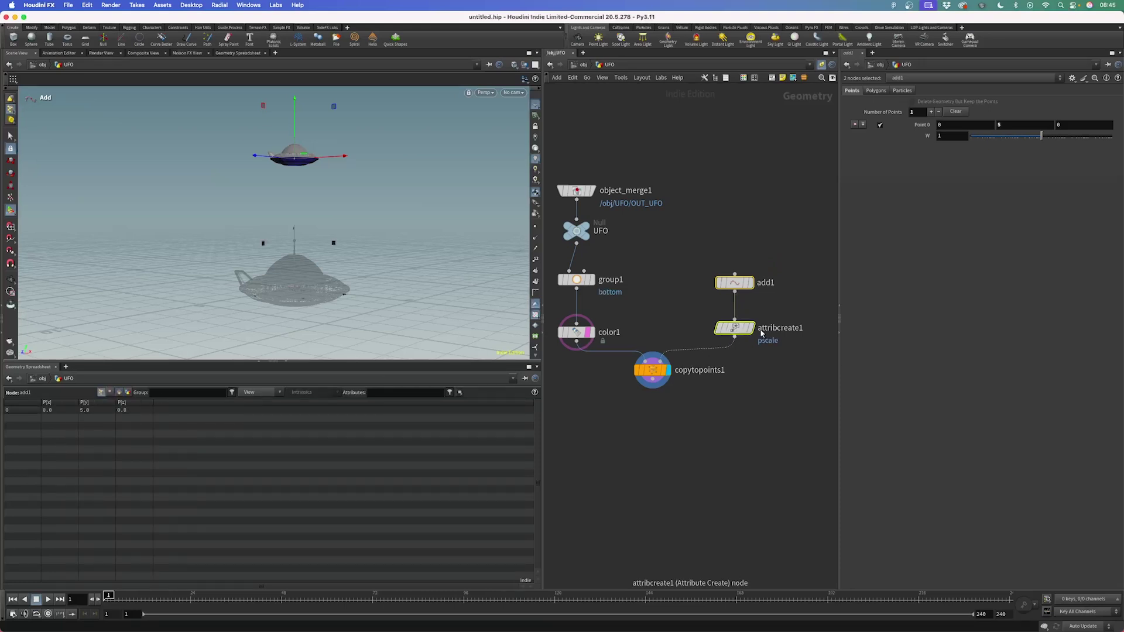
pyautogui.moveTo(752, 332)
pyautogui.click(756, 307)
pyautogui.click(735, 328)
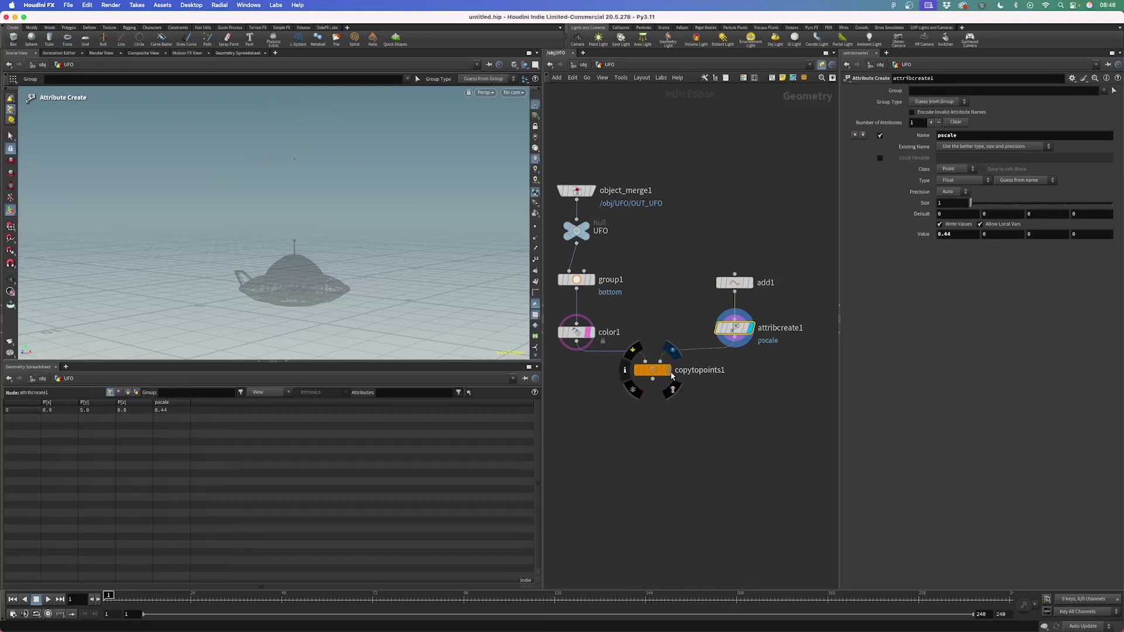
# Redisplay copytopoints1 and review attribcreate1's pscale attribute settings
pyautogui.click(668, 370)
pyautogui.click(652, 374)
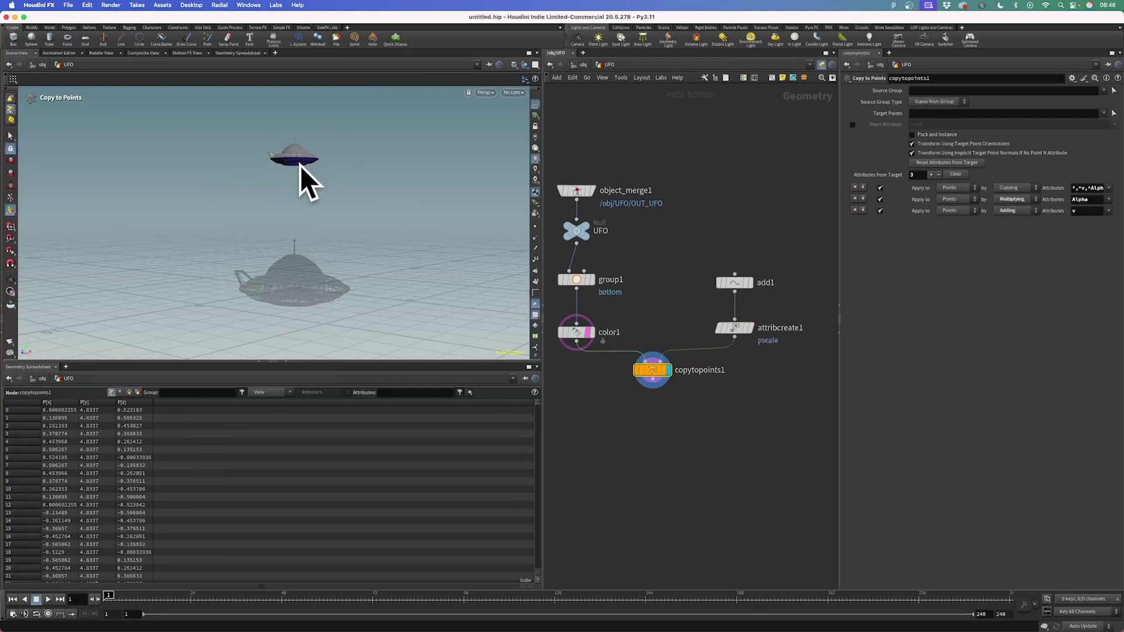
pyautogui.moveTo(792, 308); pyautogui.dragTo(707, 348)
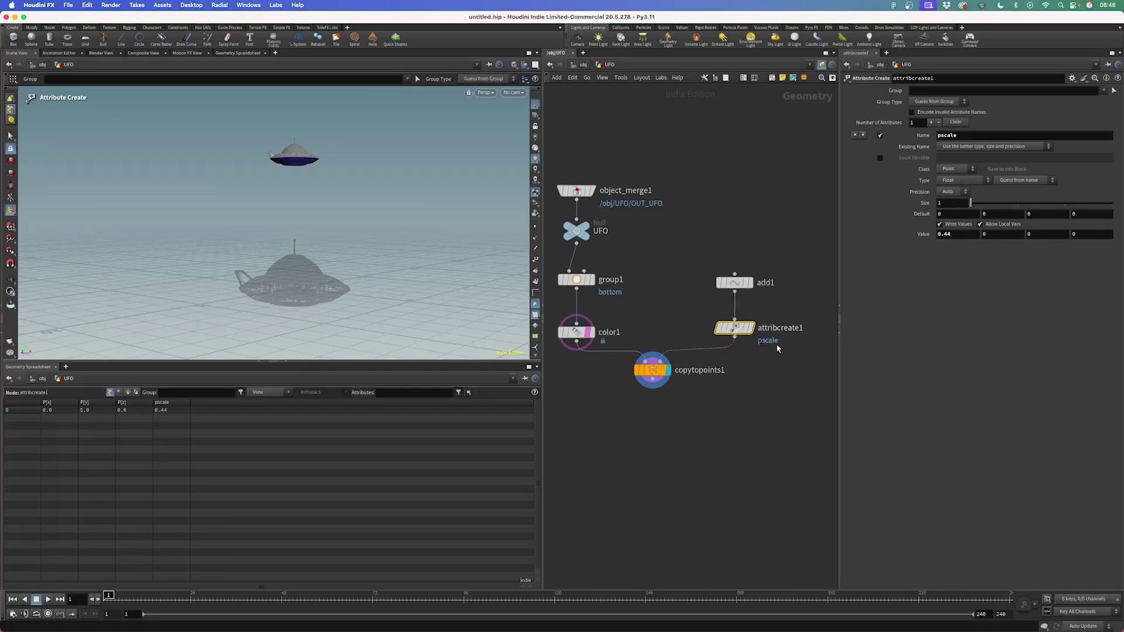
pyautogui.doubleClick(940, 136)
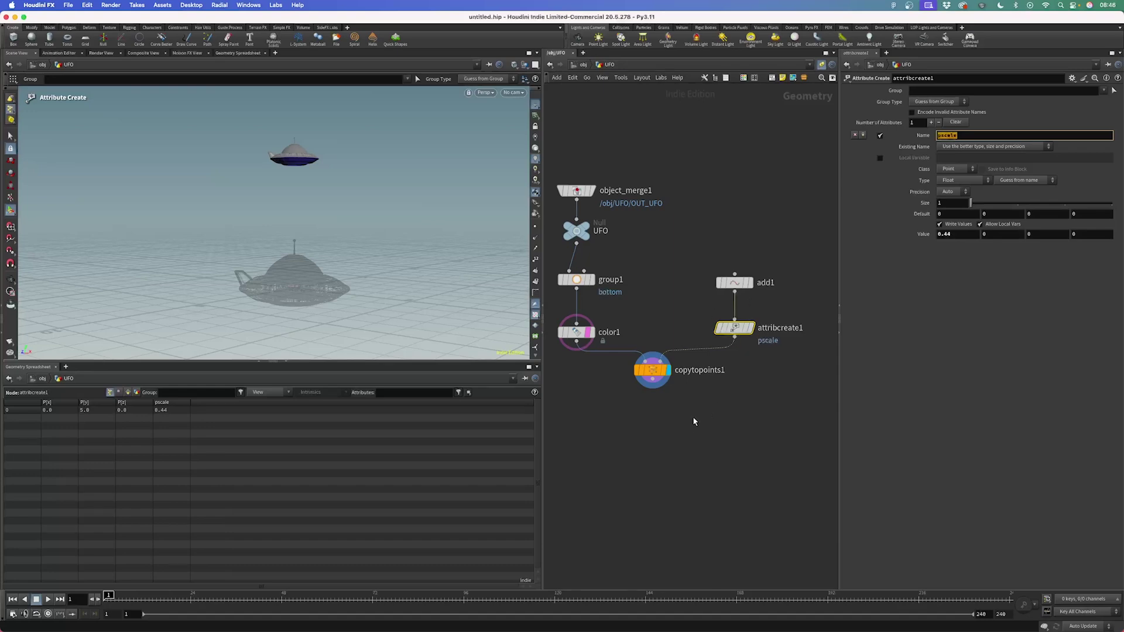
pyautogui.scroll(-3, 684, 423)
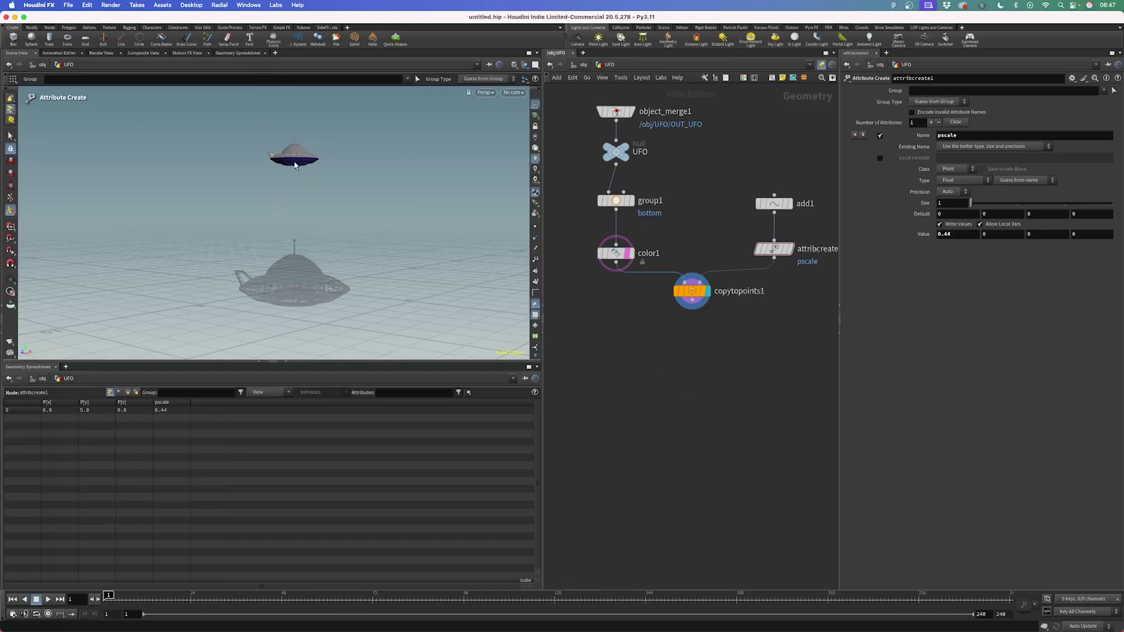
# Turn off color1's template flag and orbit to view the scaled UFO's underside
pyautogui.press('t')
pyautogui.press('Escape')
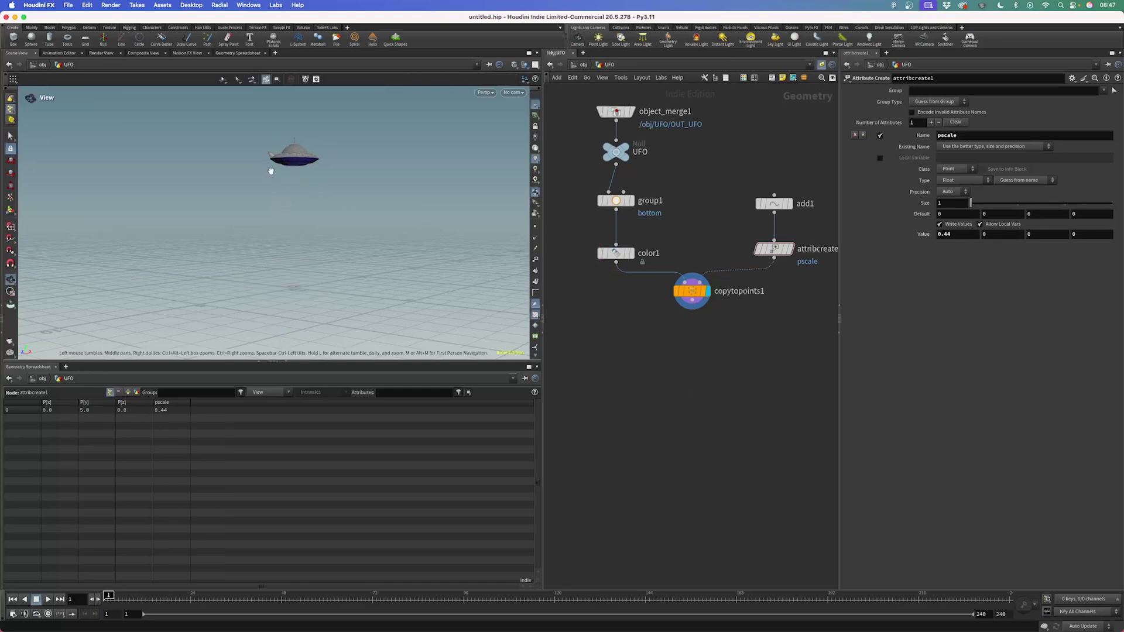
pyautogui.scroll(5, 291, 153)
pyautogui.moveTo(373, 183); pyautogui.dragTo(346, 191, button='middle')
pyautogui.press('Return')
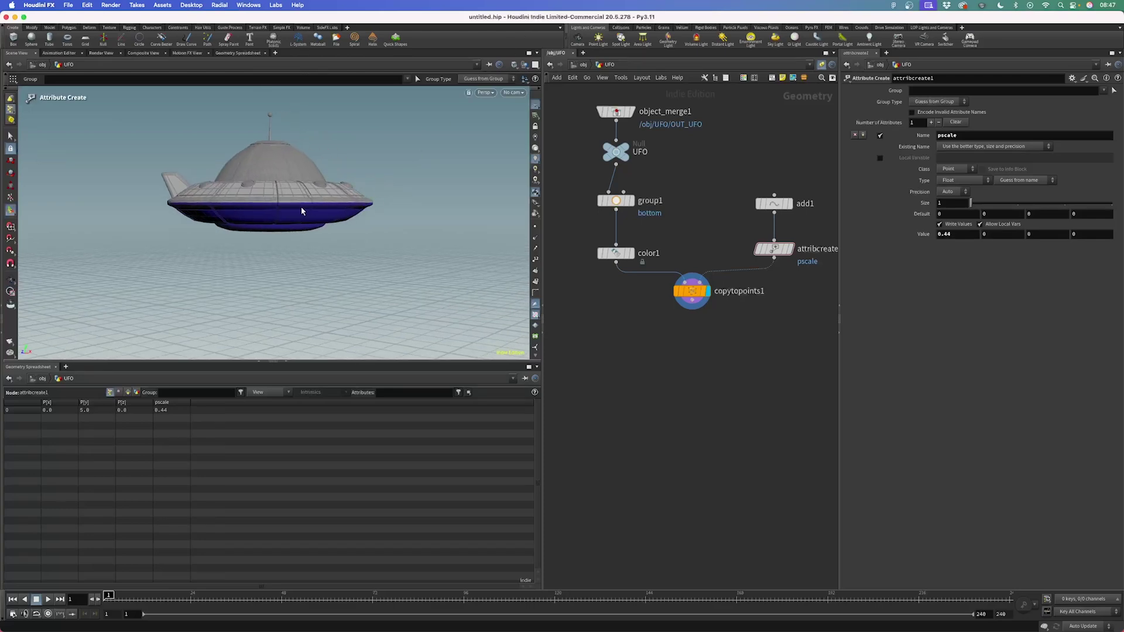
pyautogui.keyDown('alt'); pyautogui.moveTo(330, 156); pyautogui.dragTo(242, 221); pyautogui.keyUp('alt')
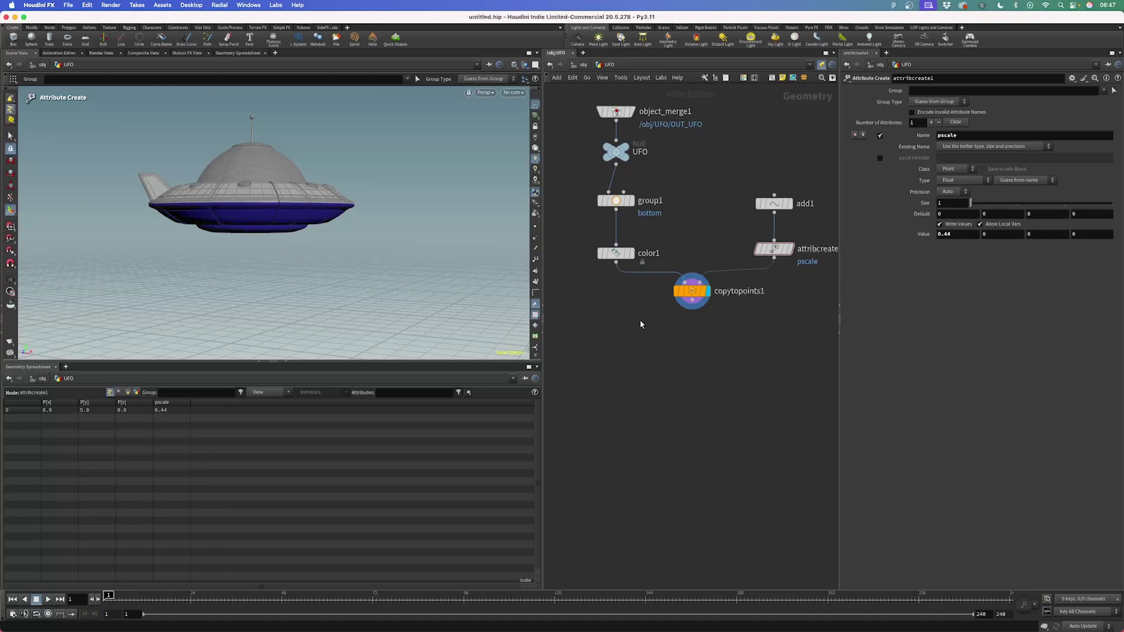
pyautogui.press('Tab')
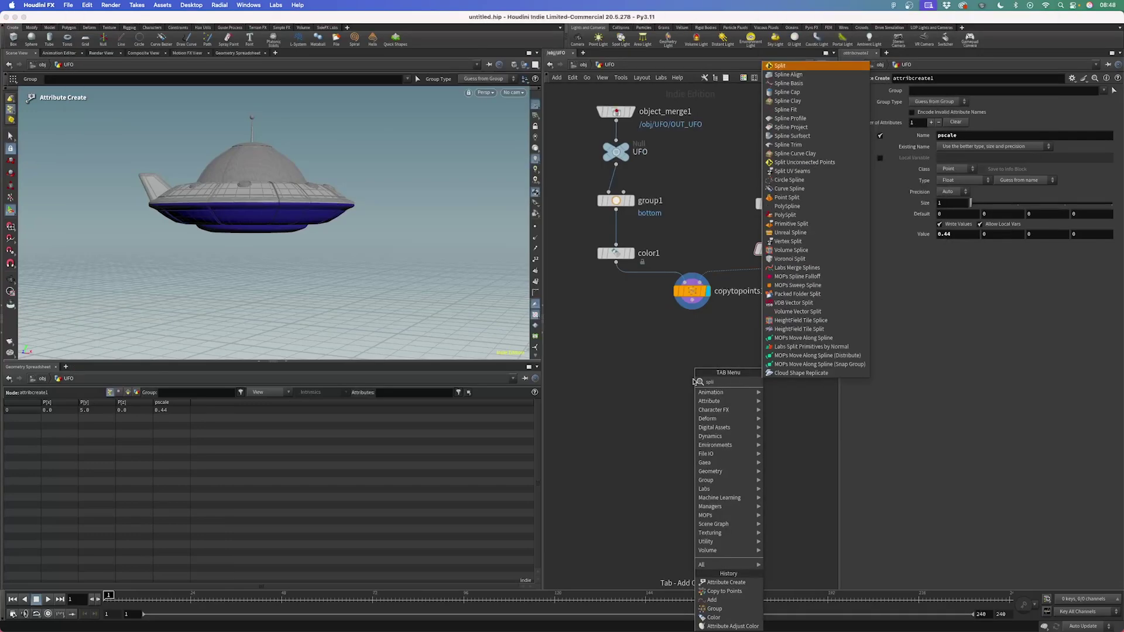
# Add and display split1 below copytopoints1, trying and then clearing the bottom group
pyautogui.press('Escape')
pyautogui.click(694, 383)
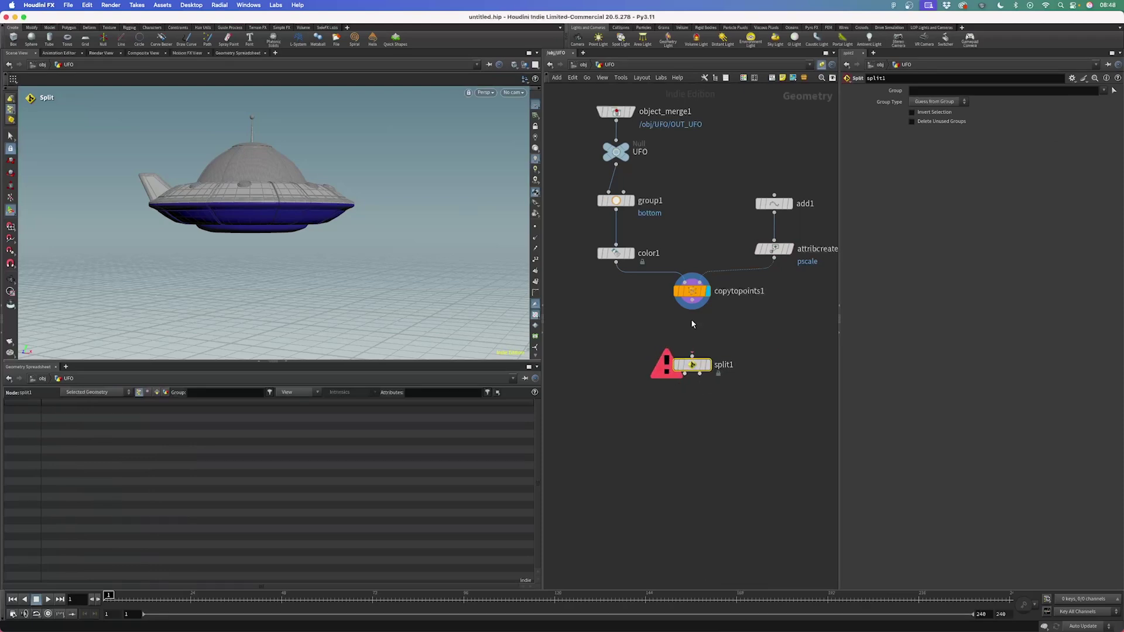
pyautogui.moveTo(692, 355); pyautogui.dragTo(693, 309)
pyautogui.click(708, 363)
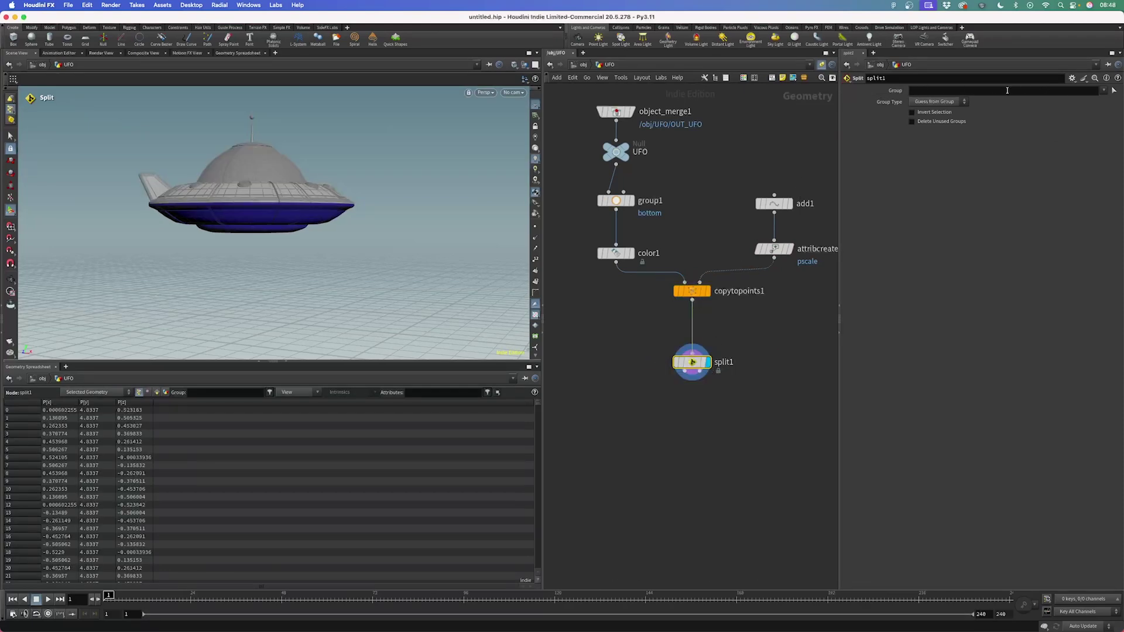
pyautogui.click(1103, 90)
pyautogui.click(1096, 101)
pyautogui.moveTo(281, 234); pyautogui.dragTo(346, 275)
pyautogui.press('BackSpace')
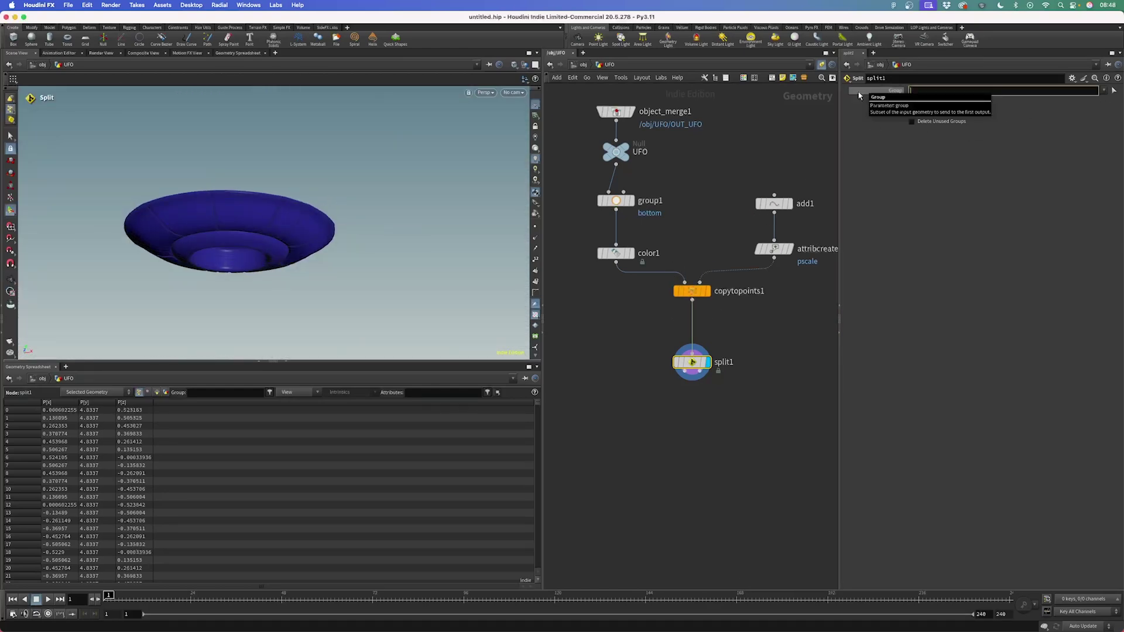
pyautogui.press('Return')
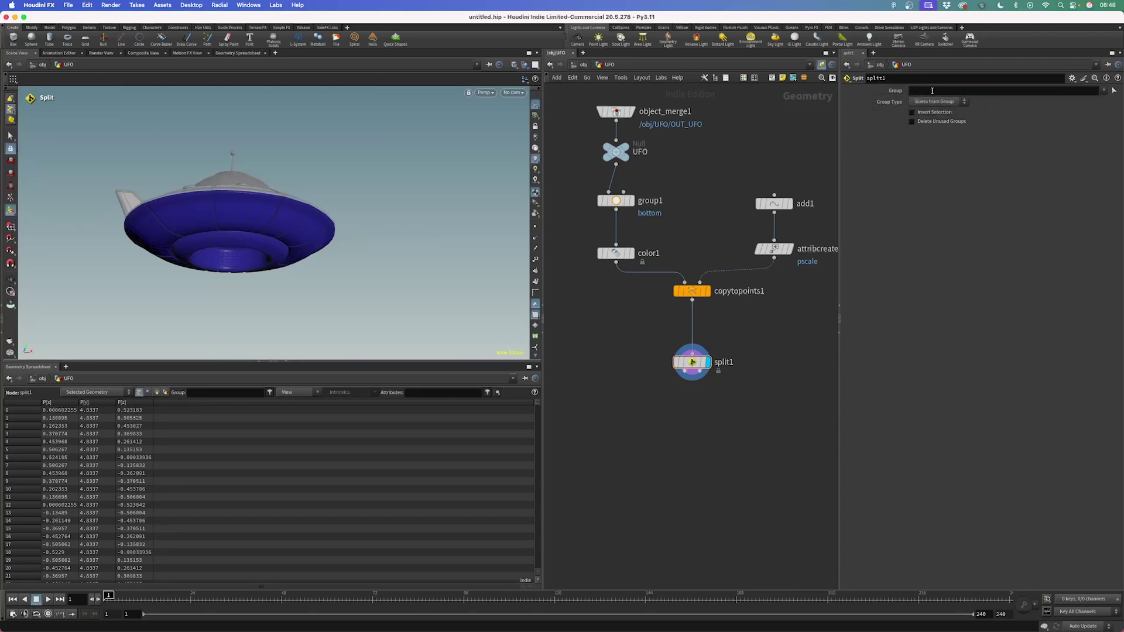
pyautogui.click(923, 92)
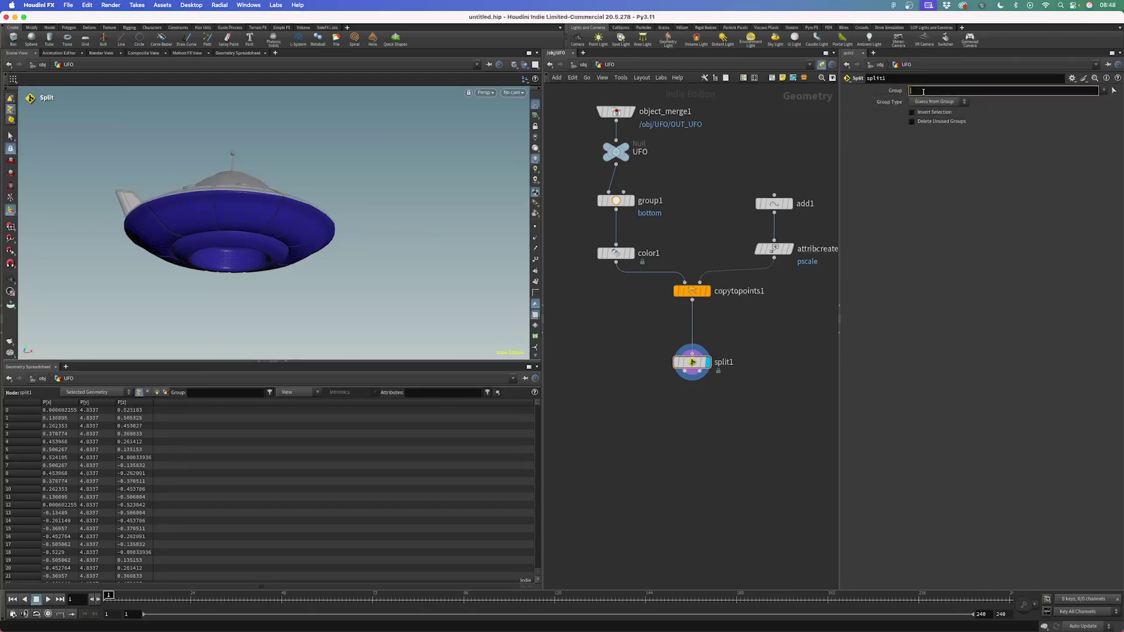
pyautogui.write('@Cd')
pyautogui.write('<0.5')
pyautogui.press('Return')
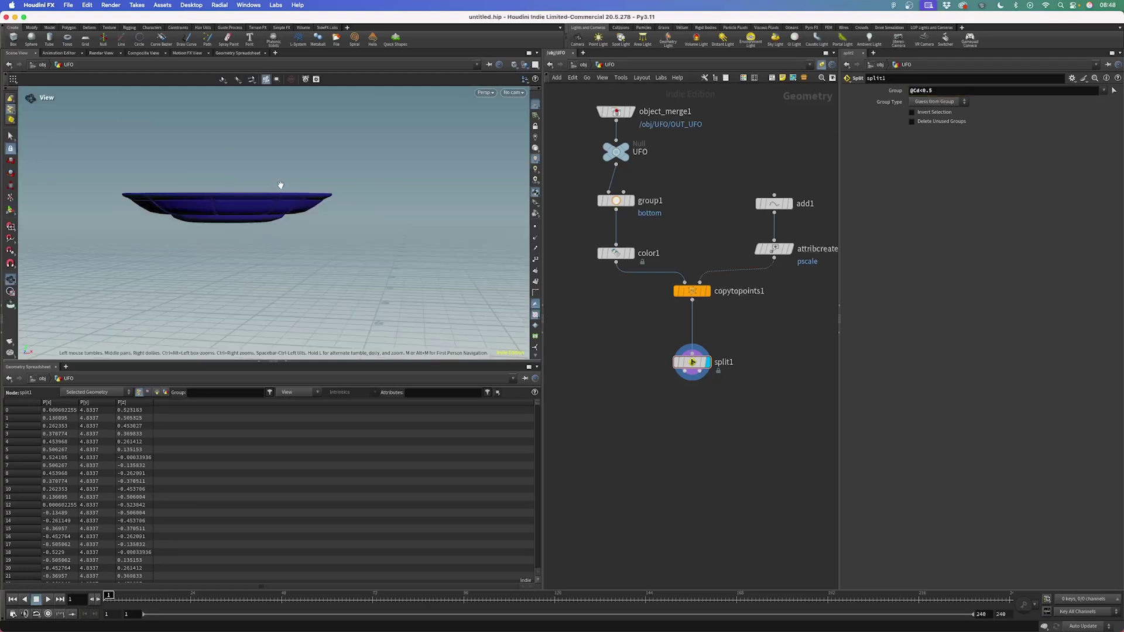
pyautogui.keyDown('alt'); pyautogui.moveTo(281, 183); pyautogui.dragTo(312, 243); pyautogui.keyUp('alt')
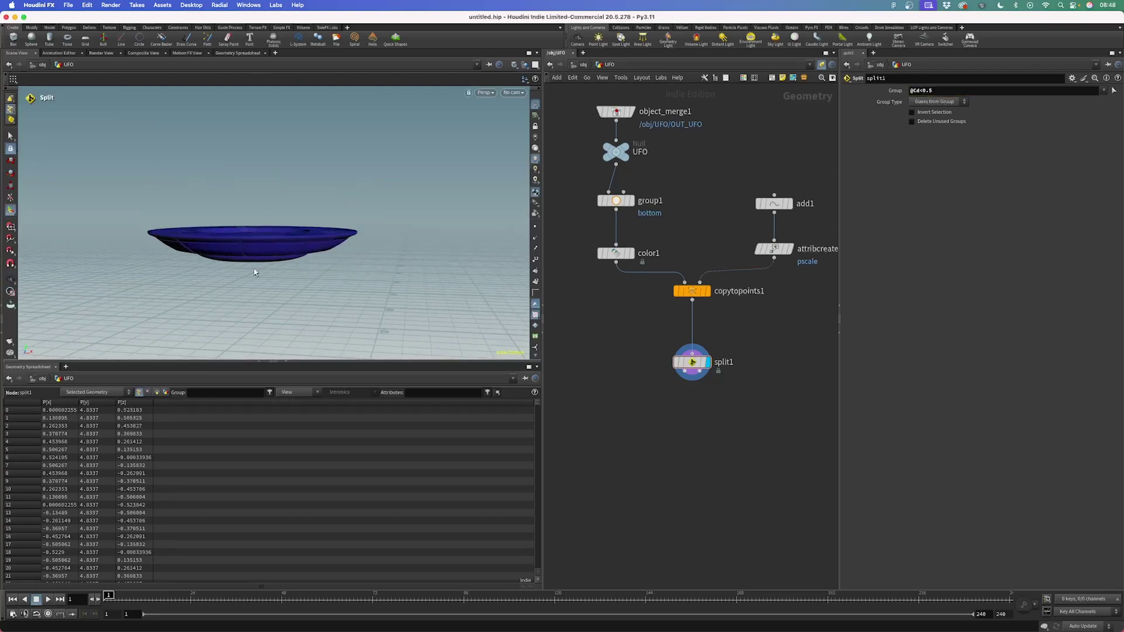
pyautogui.moveTo(234, 248)
pyautogui.keyDown('alt'); pyautogui.mouseDown()
pyautogui.moveTo(248, 283)
pyautogui.moveTo(243, 241)
pyautogui.mouseUp(); pyautogui.keyUp('alt')
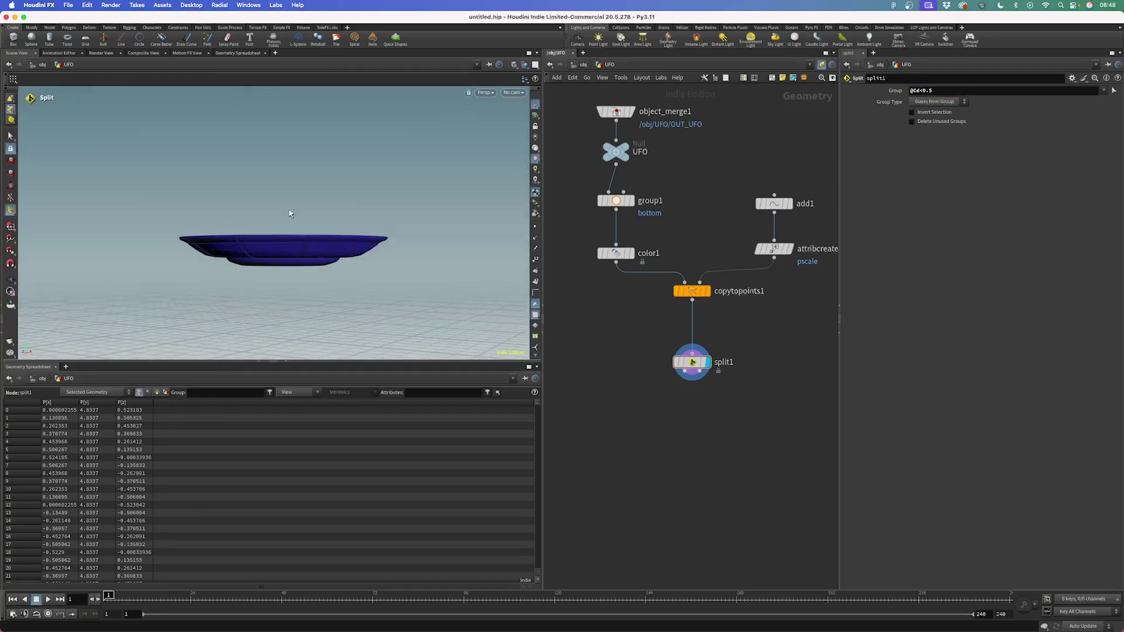
pyautogui.press('Tab')
# Add a null below split1 and rename it Purple
pyautogui.write('nu')
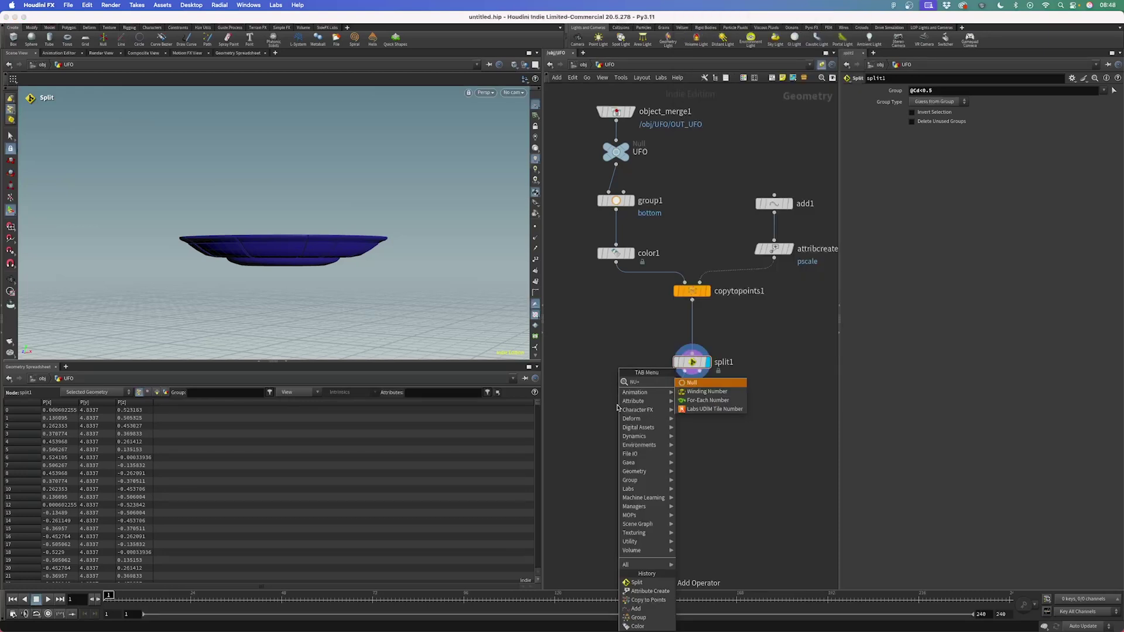
pyautogui.press('Return')
pyautogui.click(618, 405)
pyautogui.doubleClick(644, 406)
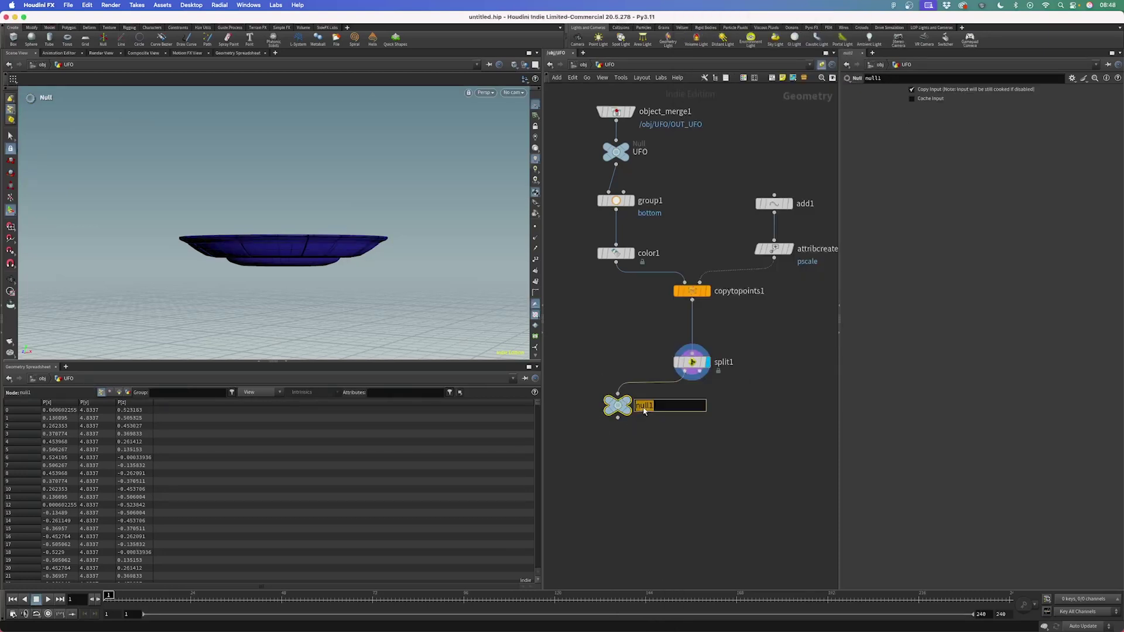
pyautogui.write('Purple')
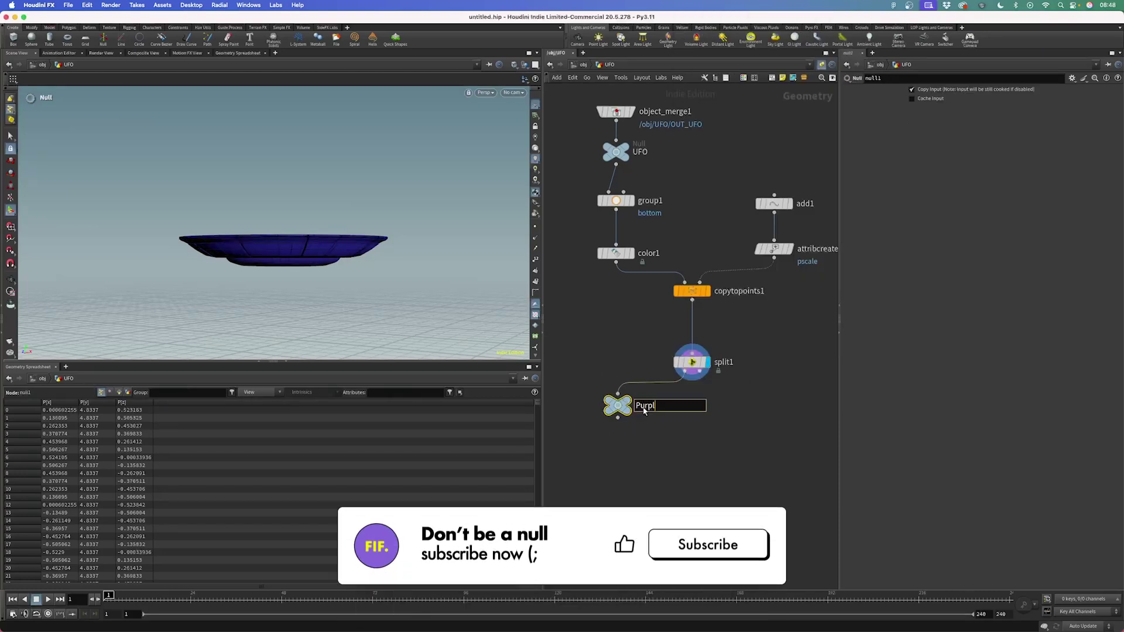
pyautogui.press('Return')
# Duplicate the null onto split1's second output and rename it White
pyautogui.keyDown('alt'); pyautogui.moveTo(644, 411); pyautogui.dragTo(701, 371); pyautogui.keyUp('alt')
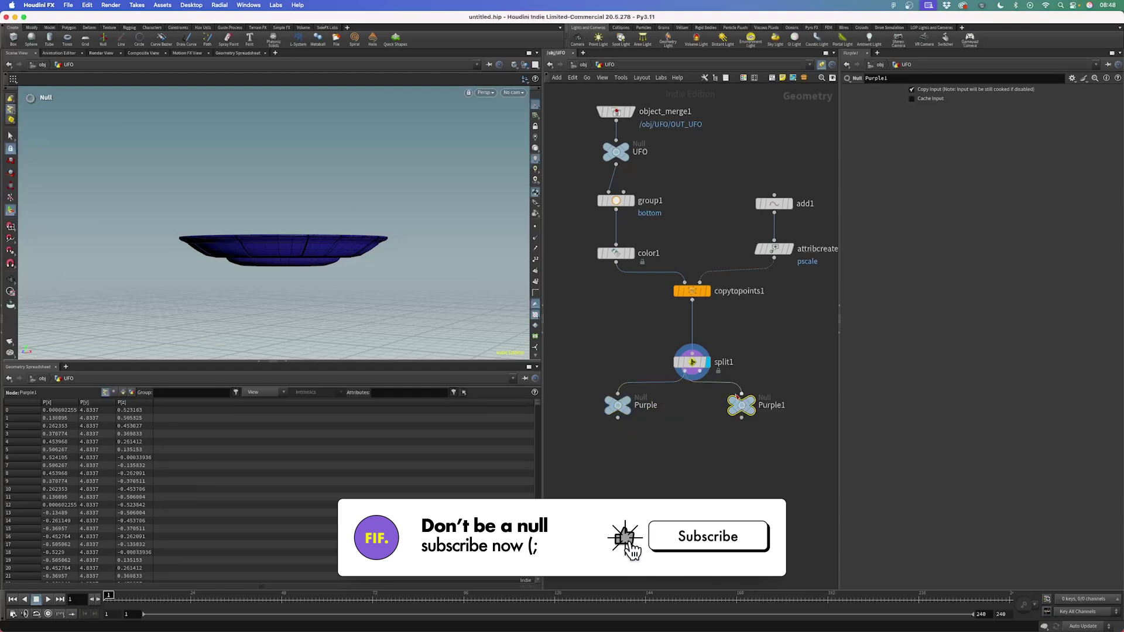
pyautogui.doubleClick(736, 406)
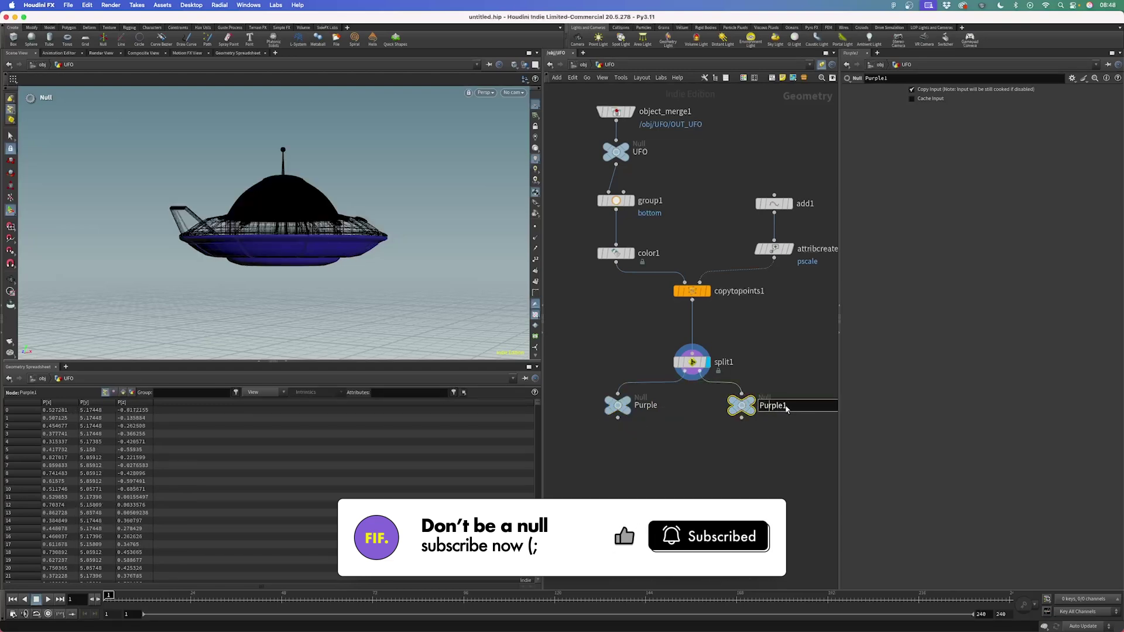
pyautogui.write('White')
pyautogui.press('Return')
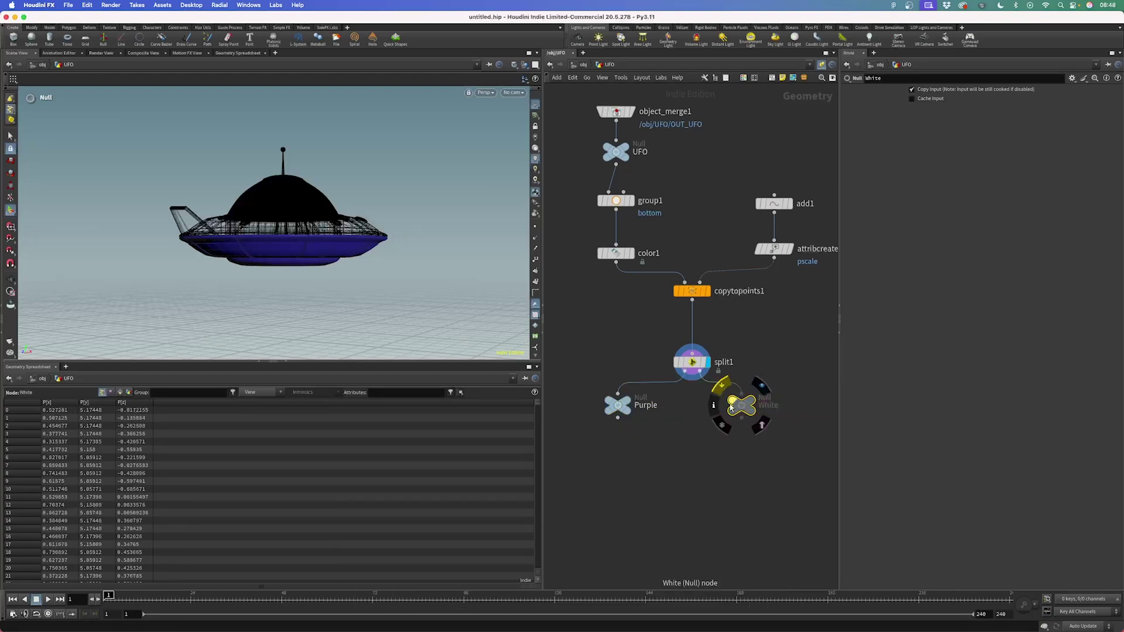
pyautogui.moveTo(741, 406); pyautogui.dragTo(774, 406)
pyautogui.click(691, 362)
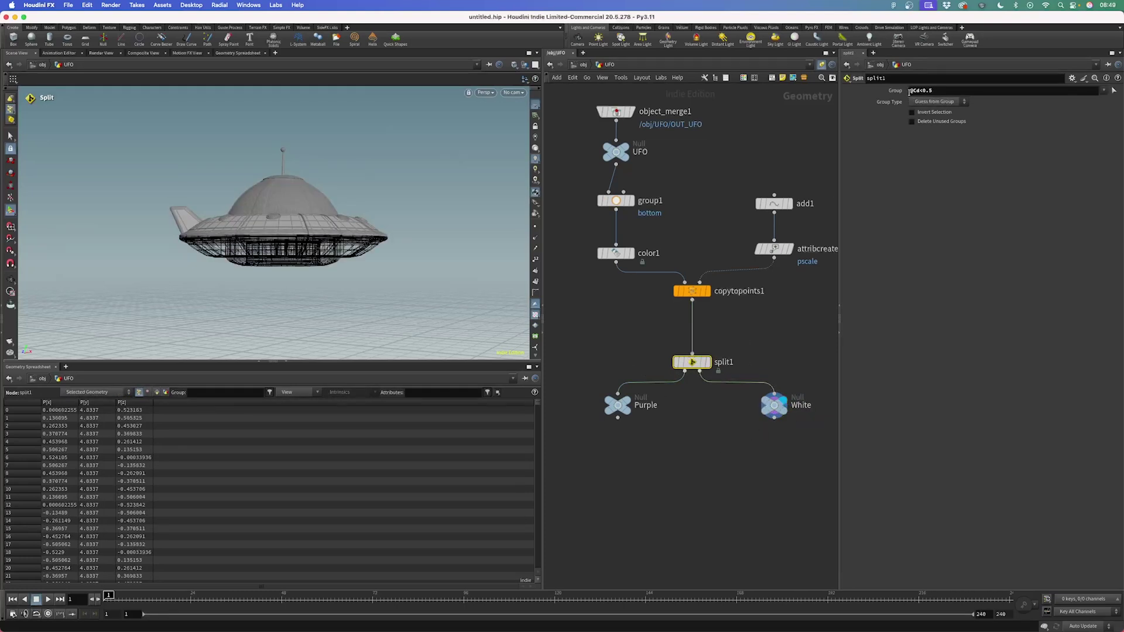
pyautogui.moveTo(908, 90); pyautogui.dragTo(923, 90)
pyautogui.click(938, 91)
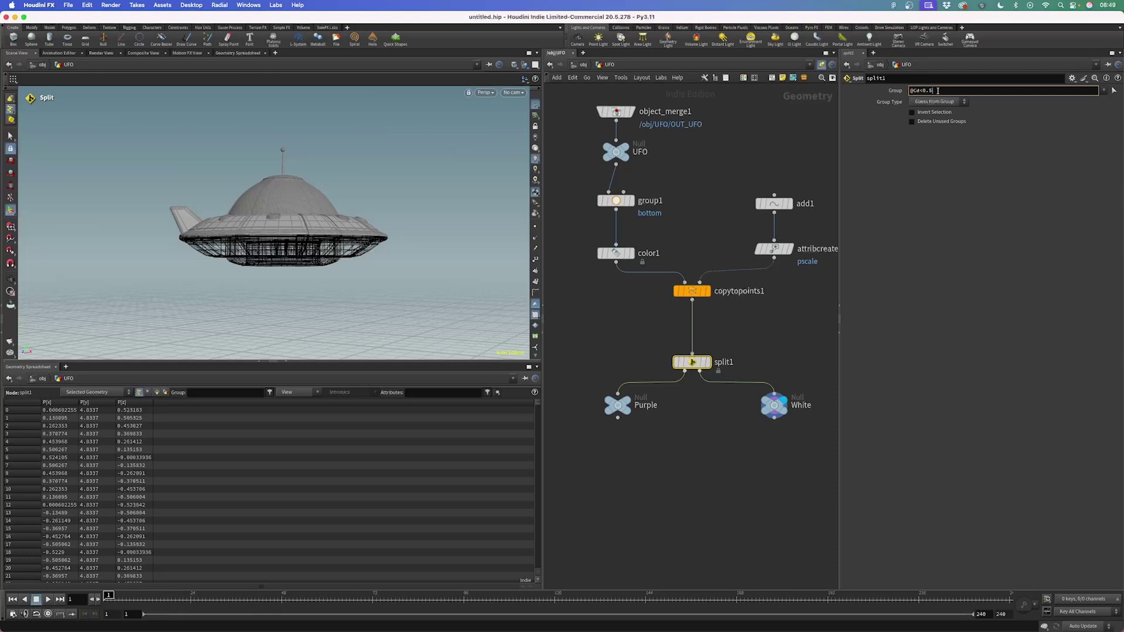
pyautogui.moveTo(920, 90); pyautogui.dragTo(938, 91)
# Scroll the primitive Cd values in the spreadsheet, then select split1 and both nulls
pyautogui.click(157, 393)
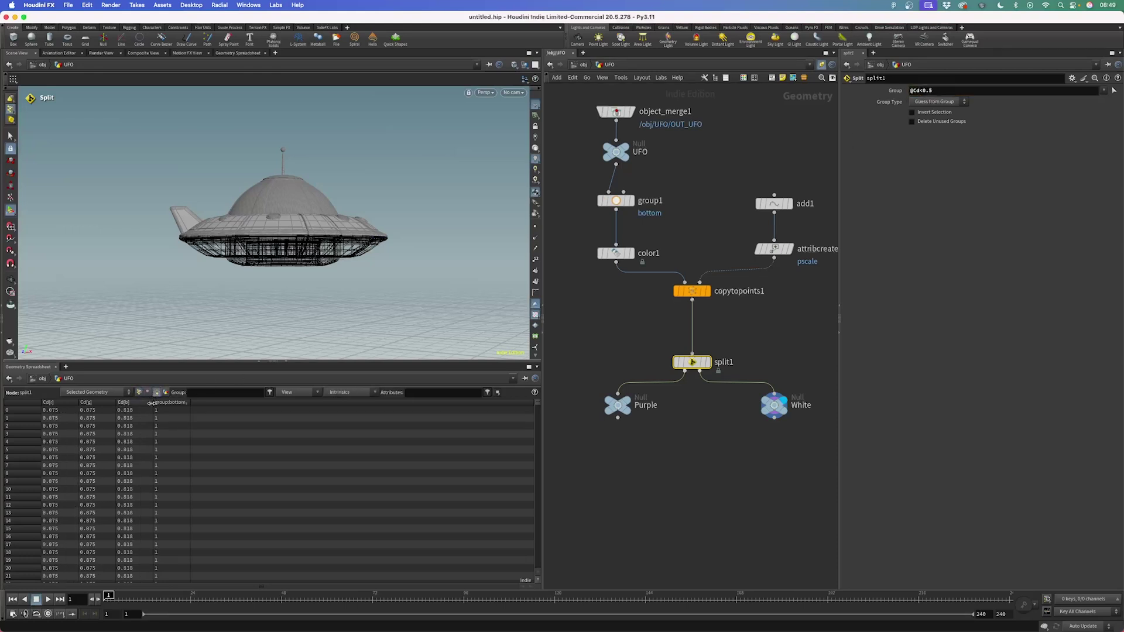
pyautogui.scroll(-3, 98, 473)
pyautogui.scroll(-20, 97, 469)
pyautogui.moveTo(934, 91); pyautogui.dragTo(895, 98)
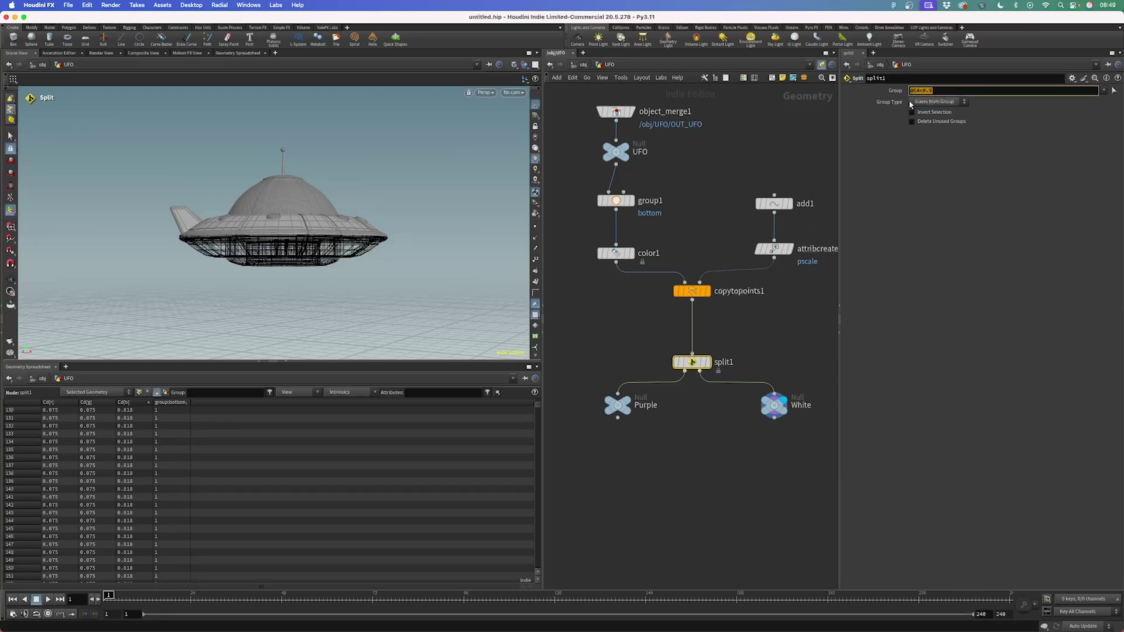
pyautogui.moveTo(588, 341); pyautogui.dragTo(785, 454)
# Shift the Purple null a little to the left below split1 to tidy the network
pyautogui.moveTo(623, 405); pyautogui.dragTo(618, 405)
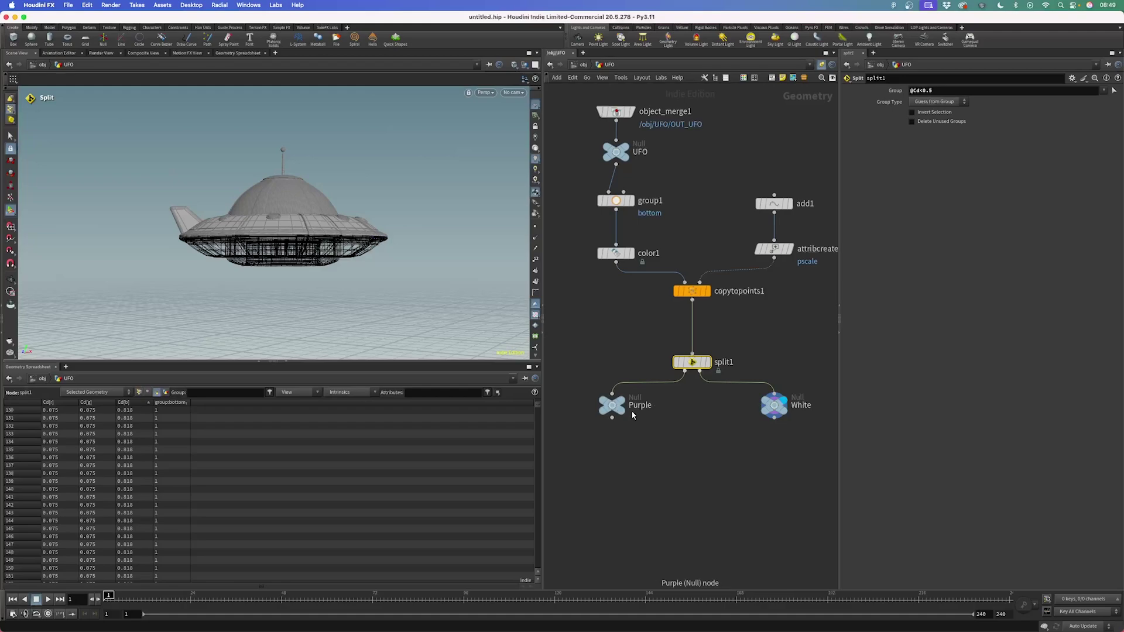